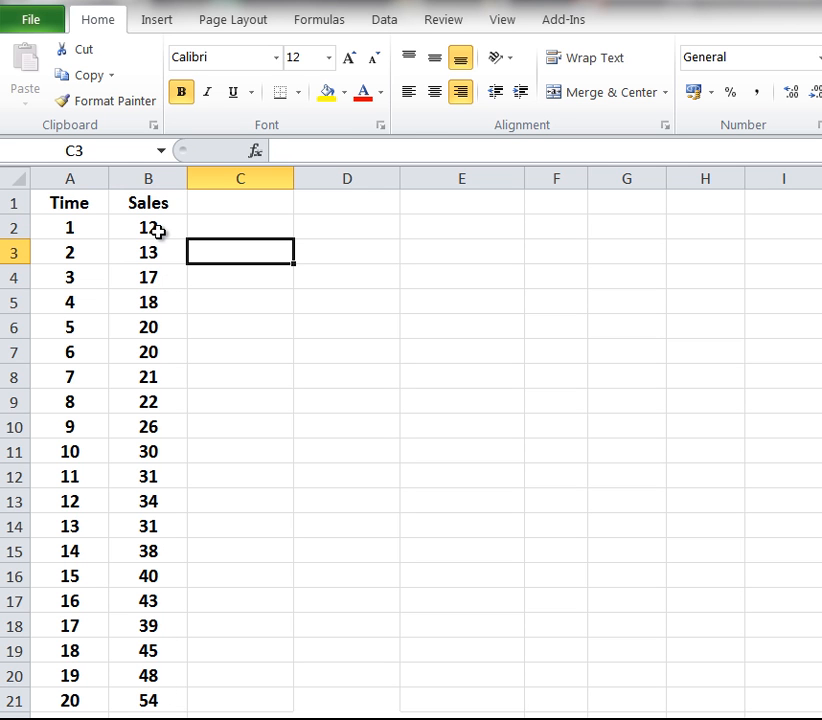
pyautogui.click(159, 229)
pyautogui.click(80, 231)
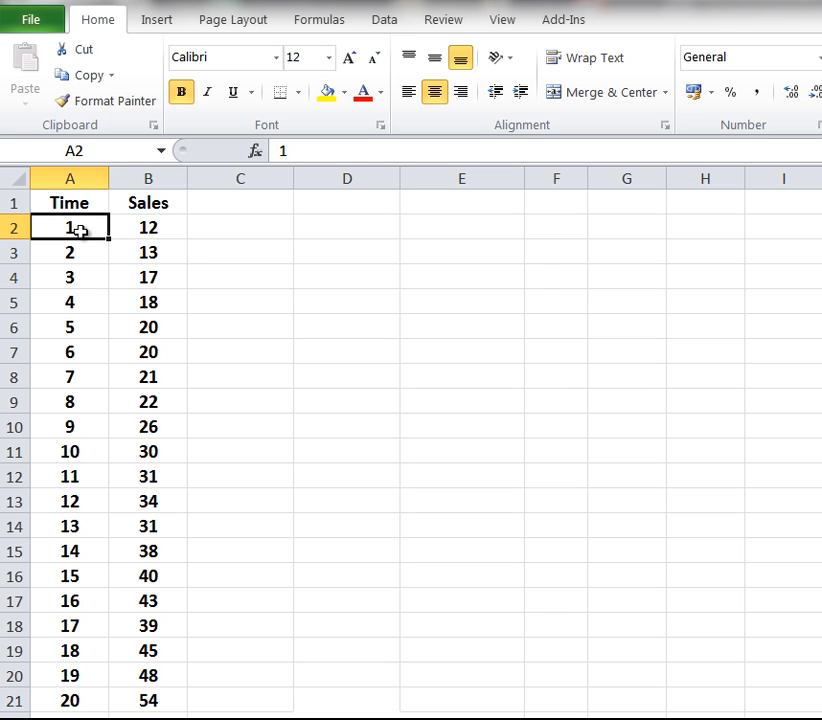
pyautogui.click(146, 251)
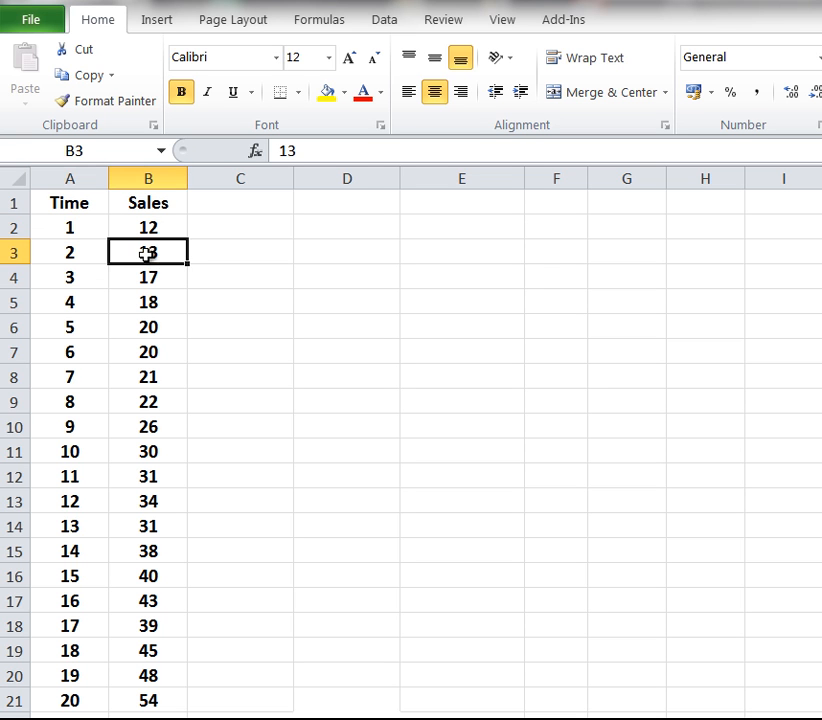
pyautogui.click(81, 259)
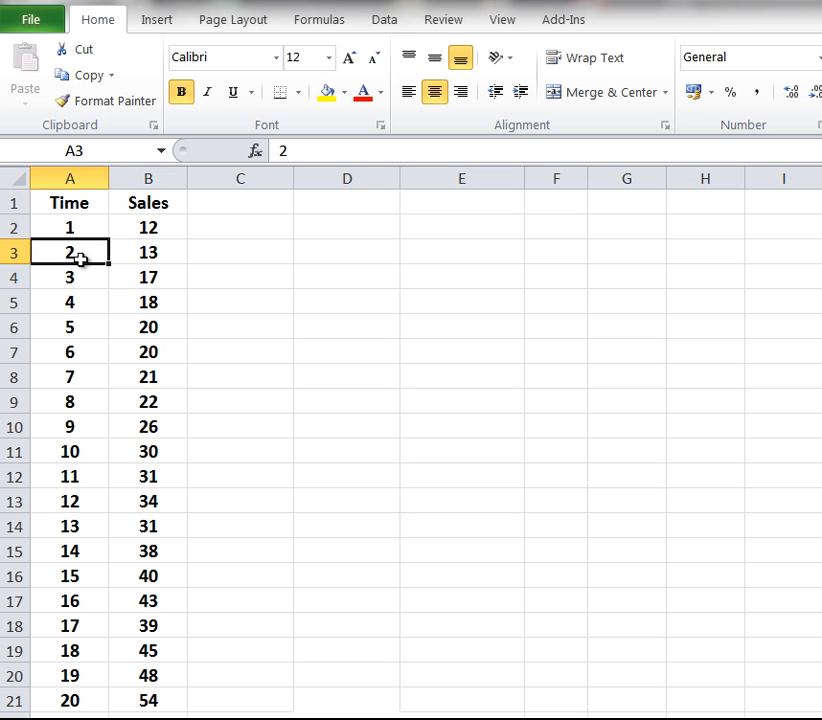
pyautogui.click(159, 282)
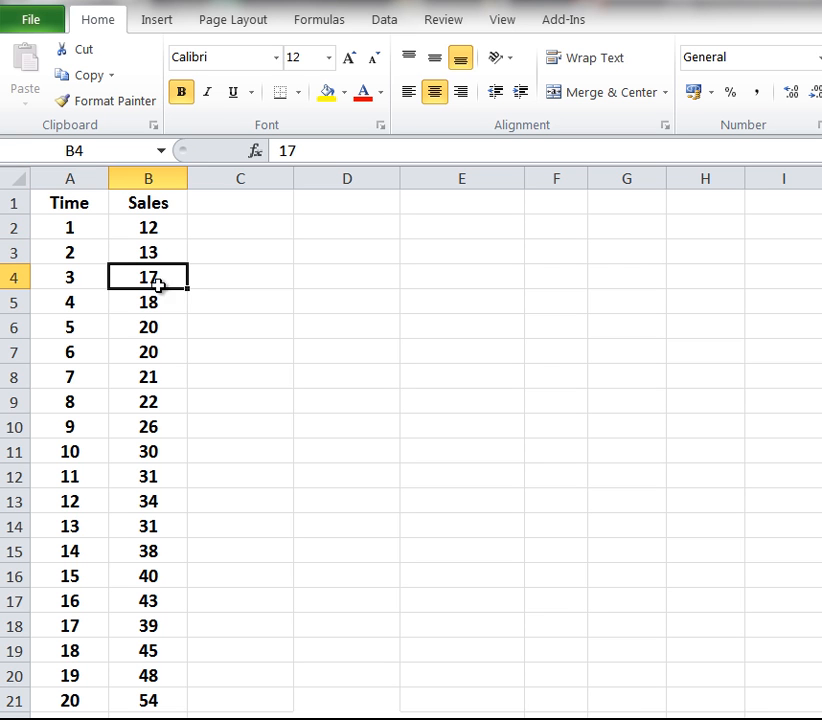
# - Insert a basic 2-D line chart from the Time and Sales data
pyautogui.click(88, 283)
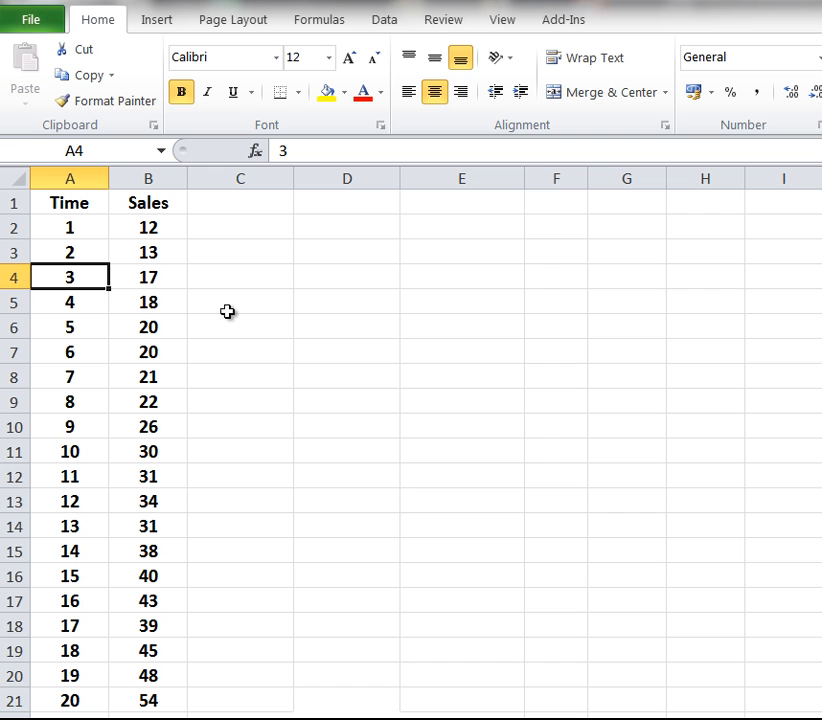
pyautogui.click(153, 32)
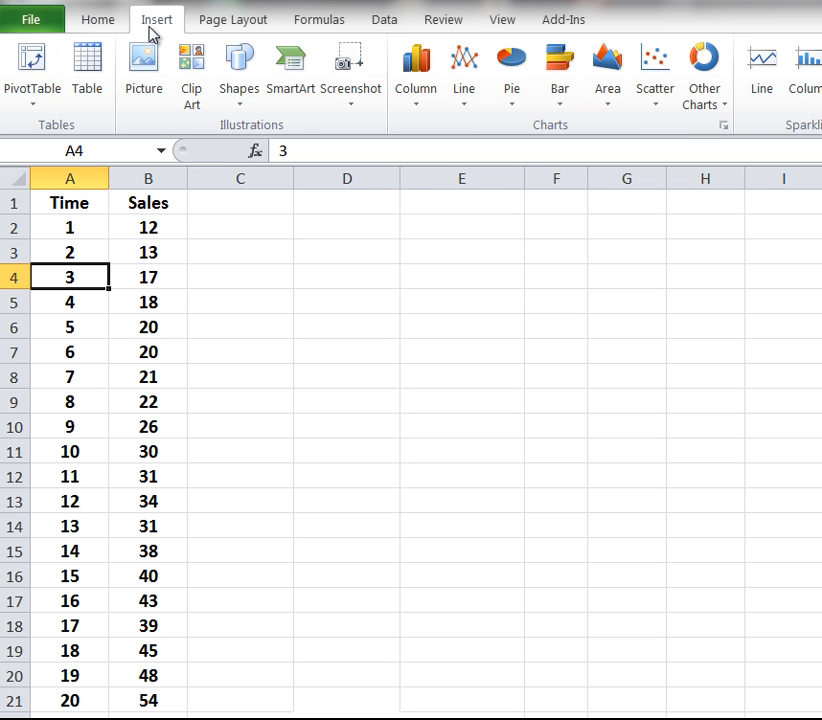
pyautogui.click(464, 88)
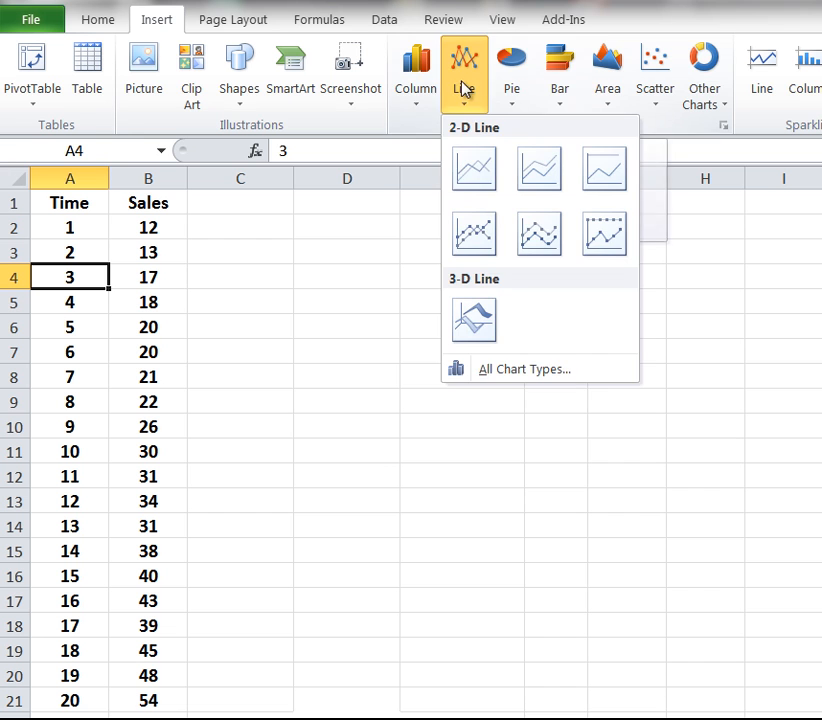
pyautogui.click(482, 168)
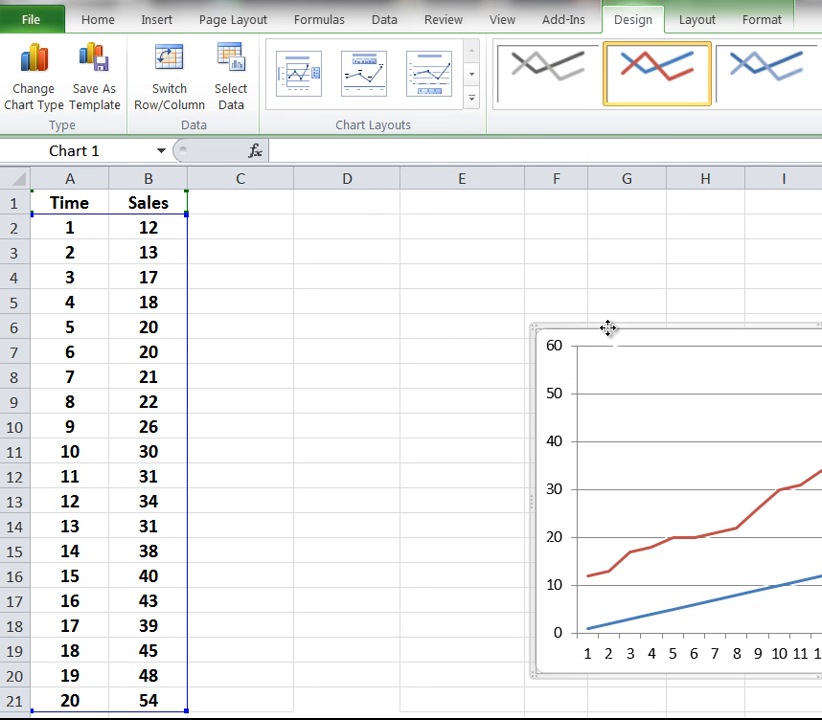
# - Move the chart beside the data table and delete its Time series, leaving only the Sales line
pyautogui.moveTo(607, 329); pyautogui.dragTo(273, 243)
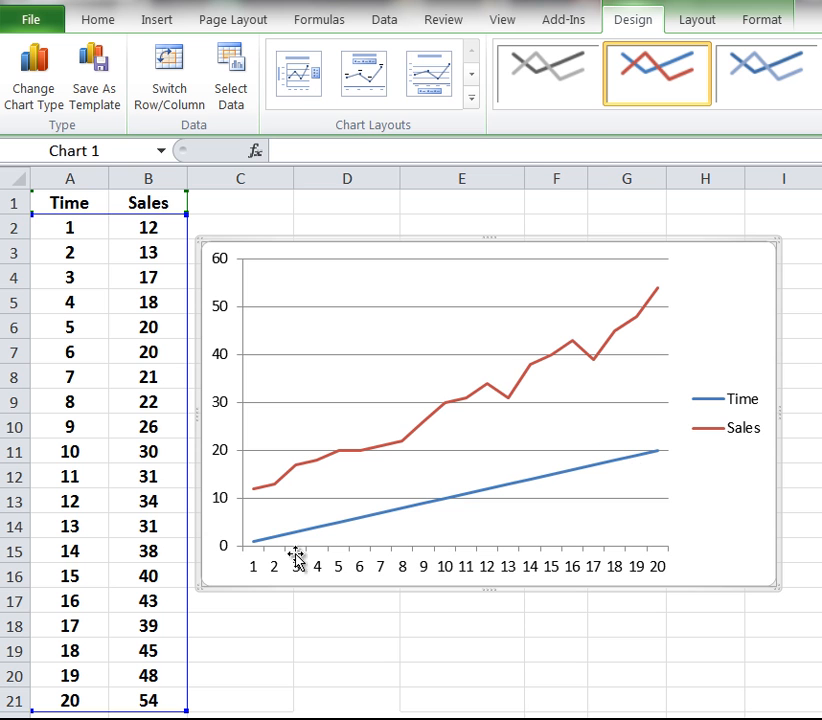
pyautogui.click(634, 462)
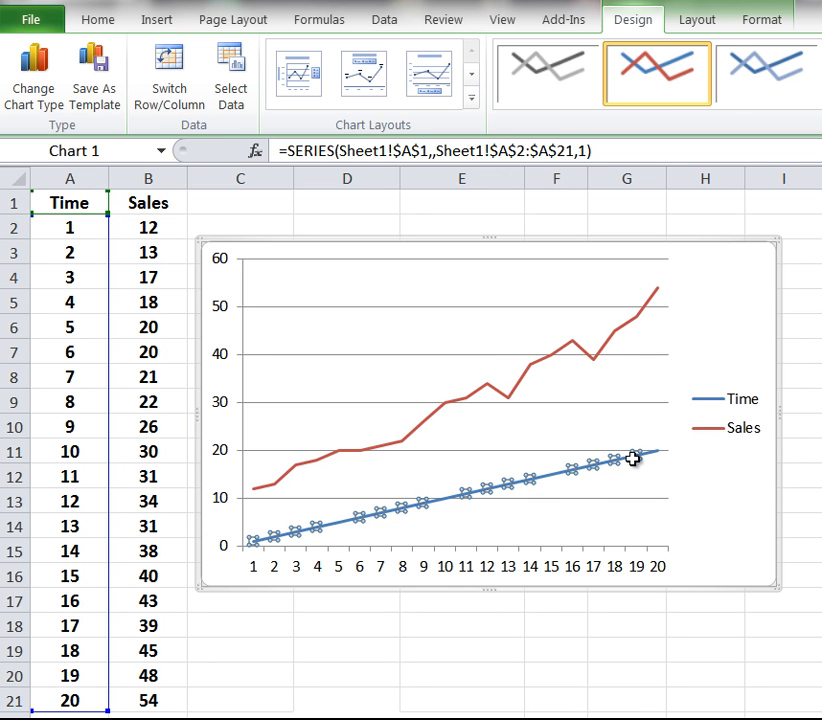
pyautogui.press('Delete')
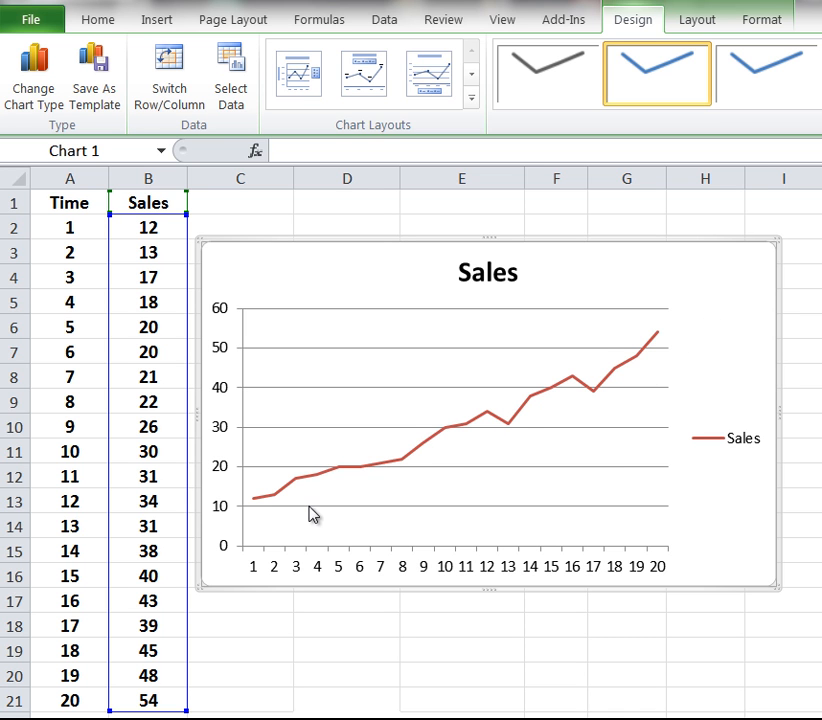
# - Add a linear trendline to the Sales series with its equation and R-squared value displayed on the chart
pyautogui.moveTo(577, 389)
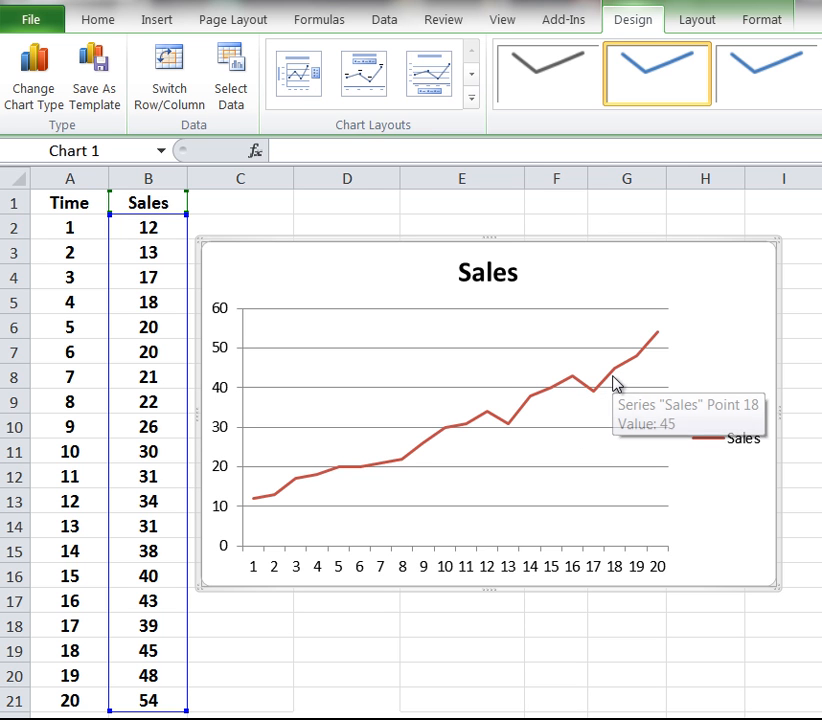
pyautogui.click(612, 370)
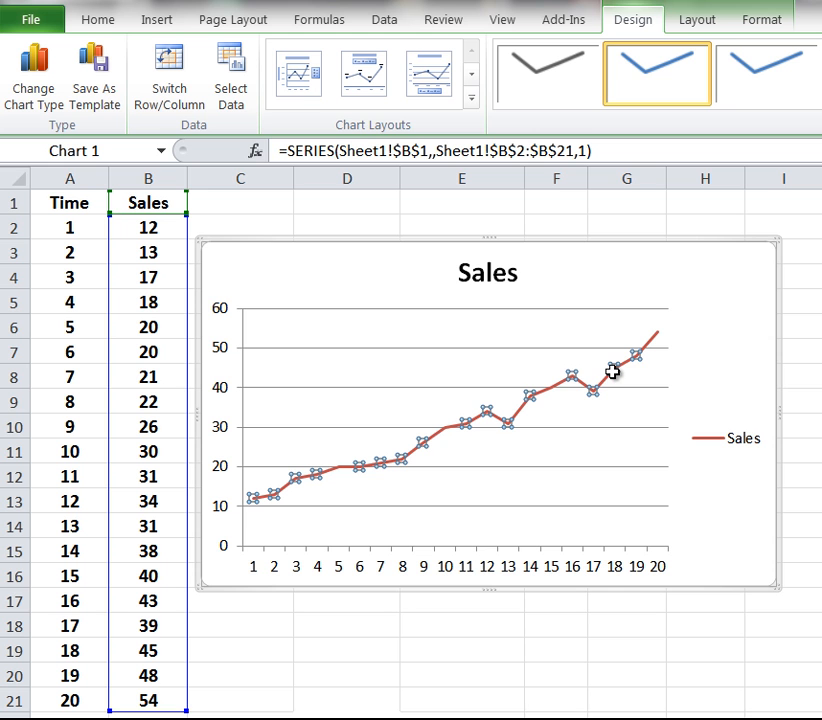
pyautogui.moveTo(635, 354)
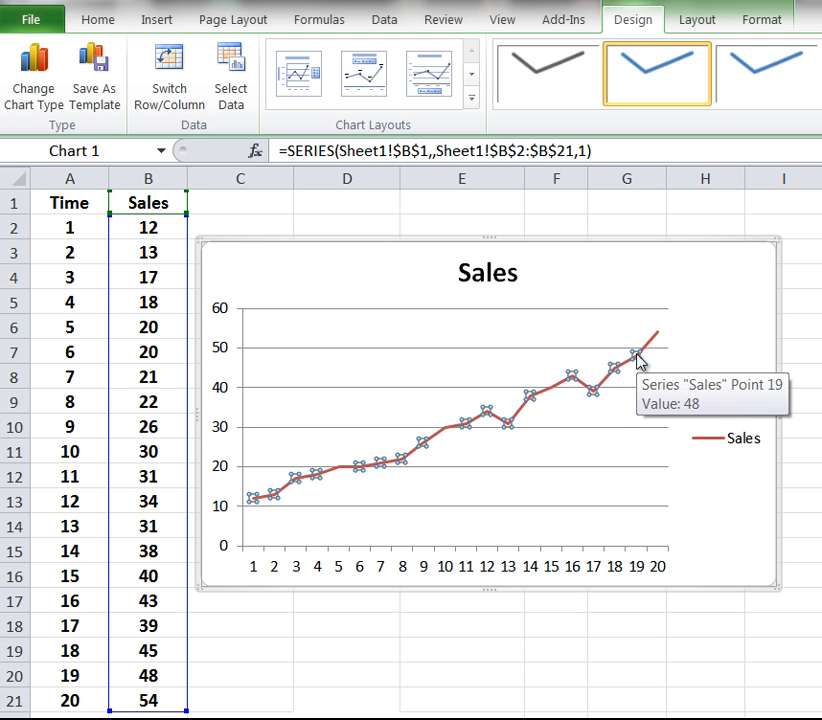
pyautogui.rightClick(637, 360)
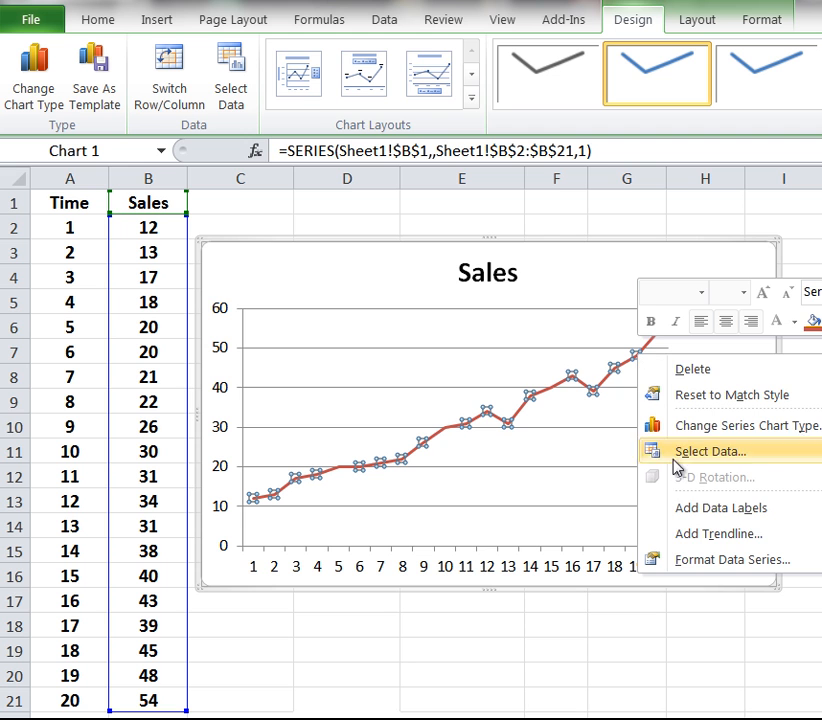
pyautogui.click(697, 538)
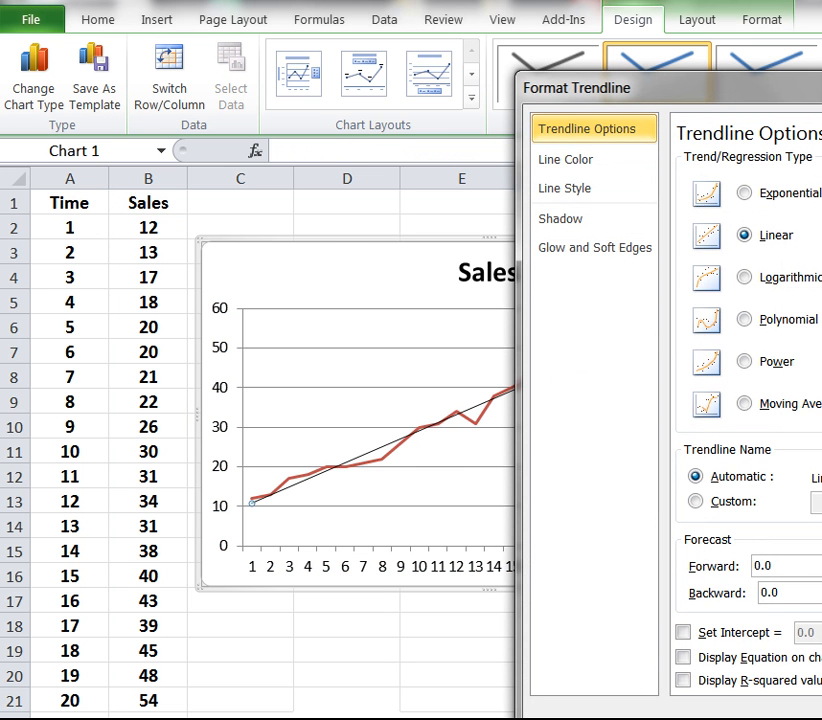
pyautogui.moveTo(815, 97); pyautogui.dragTo(618, 77)
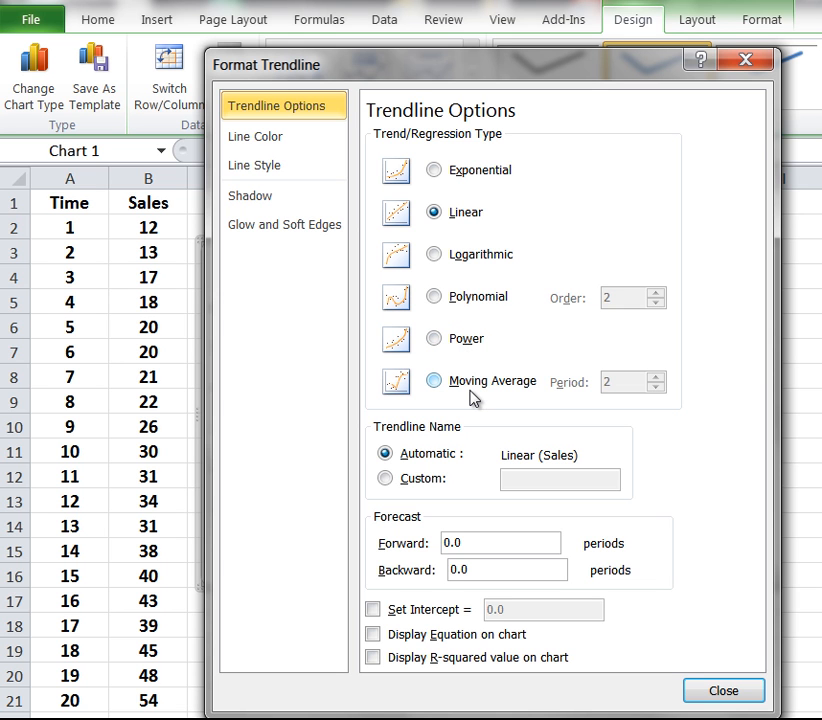
pyautogui.click(374, 634)
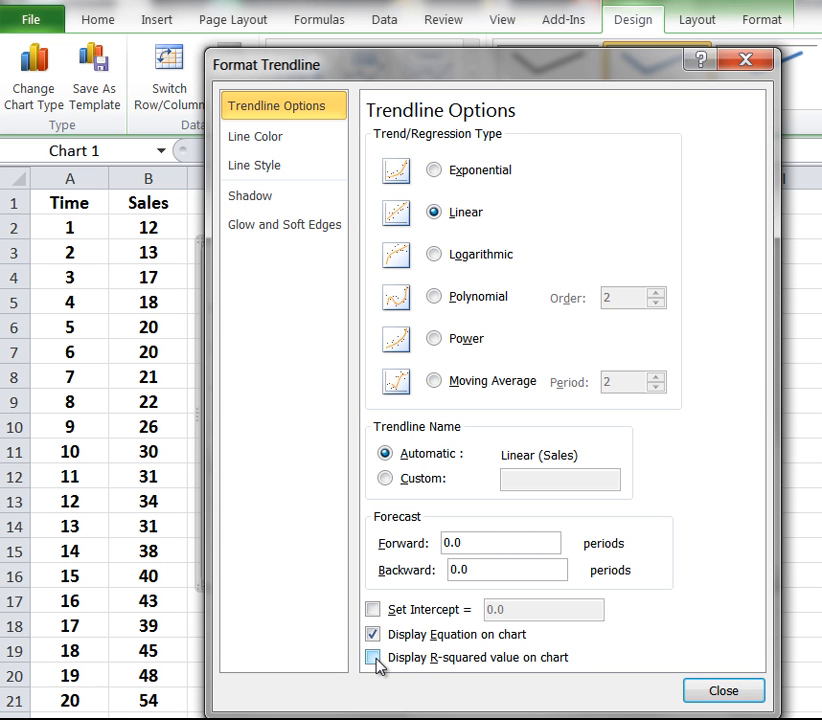
pyautogui.click(373, 658)
pyautogui.click(722, 691)
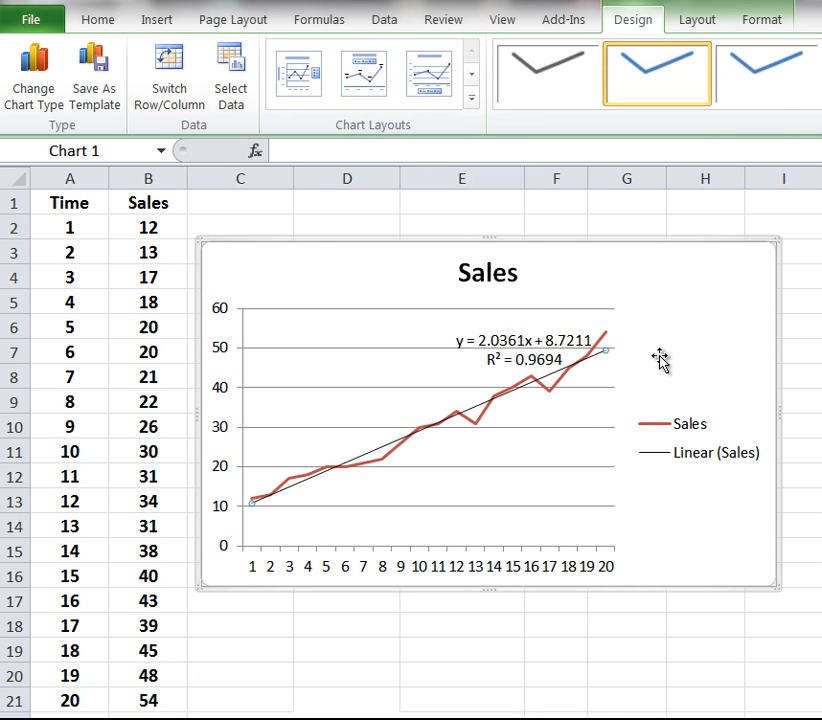
# - Move the trendline equation label to the chart's upper-right corner and format its text as 12-point bold
pyautogui.click(561, 343)
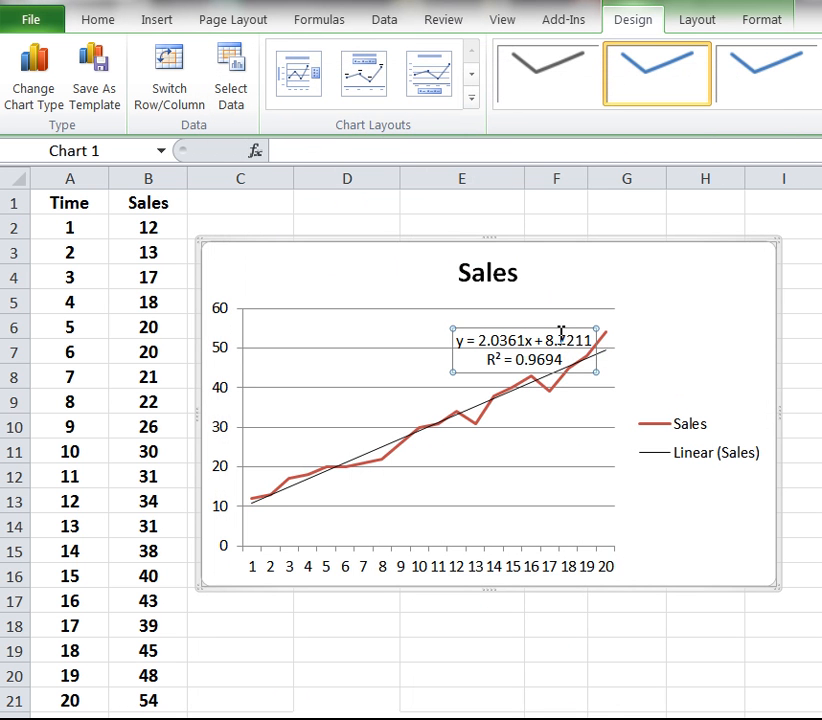
pyautogui.moveTo(558, 330); pyautogui.dragTo(725, 285)
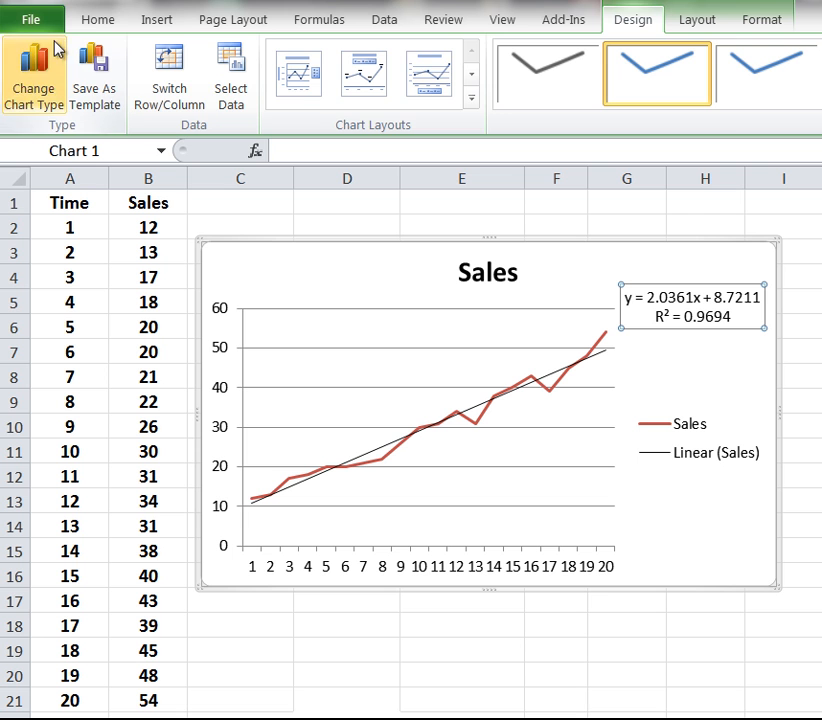
pyautogui.click(92, 22)
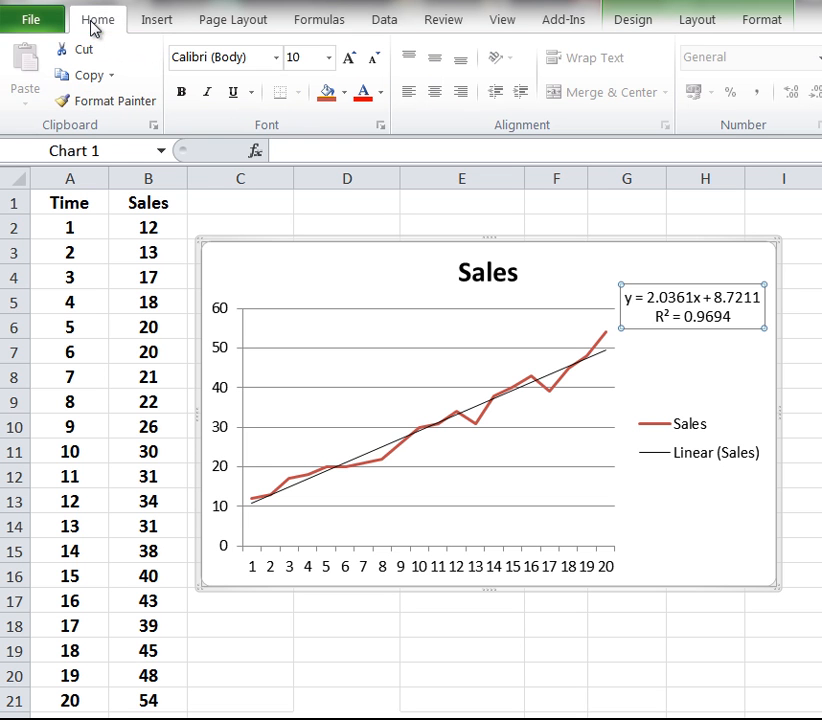
pyautogui.click(329, 62)
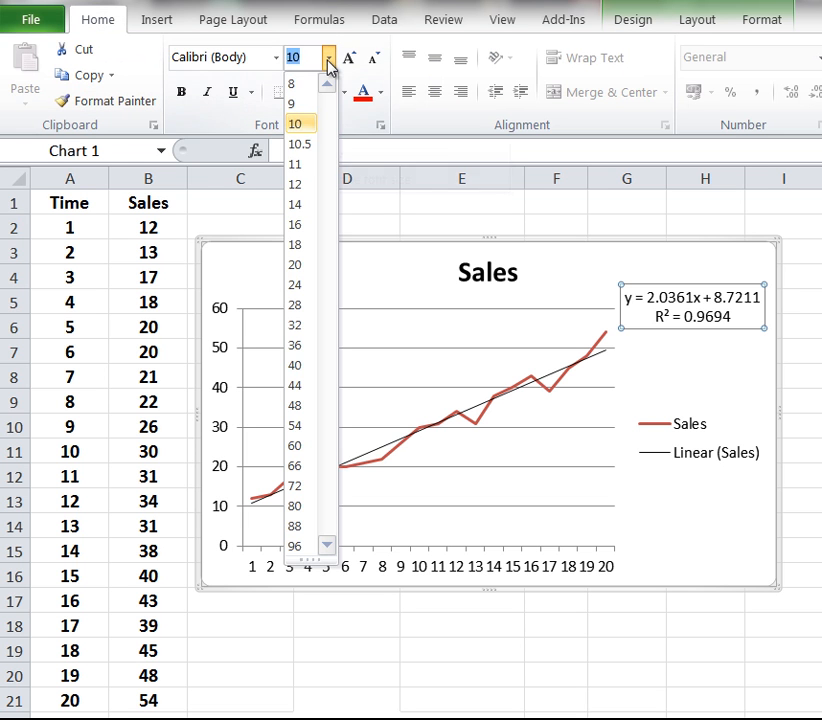
pyautogui.click(304, 186)
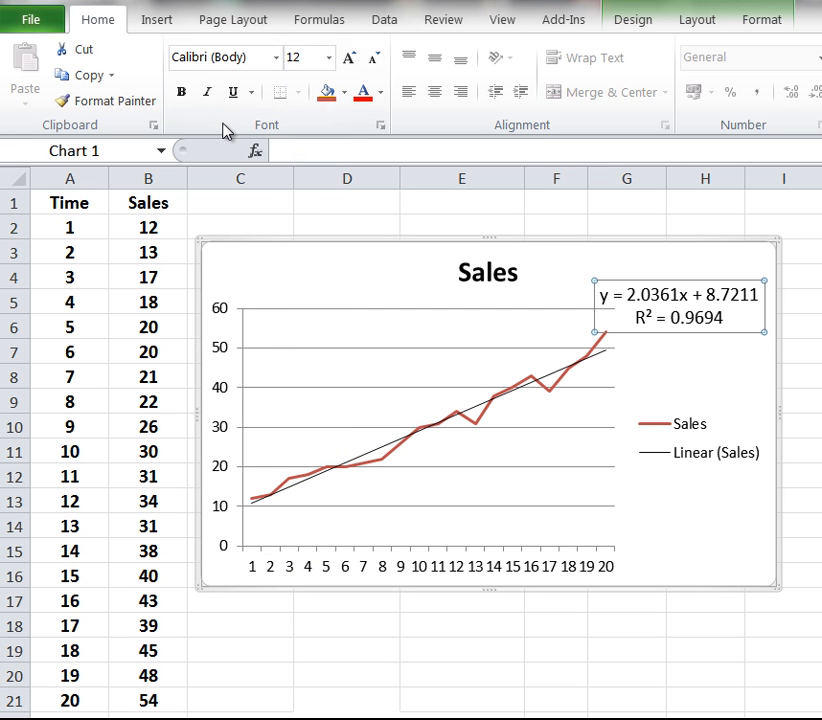
pyautogui.click(183, 92)
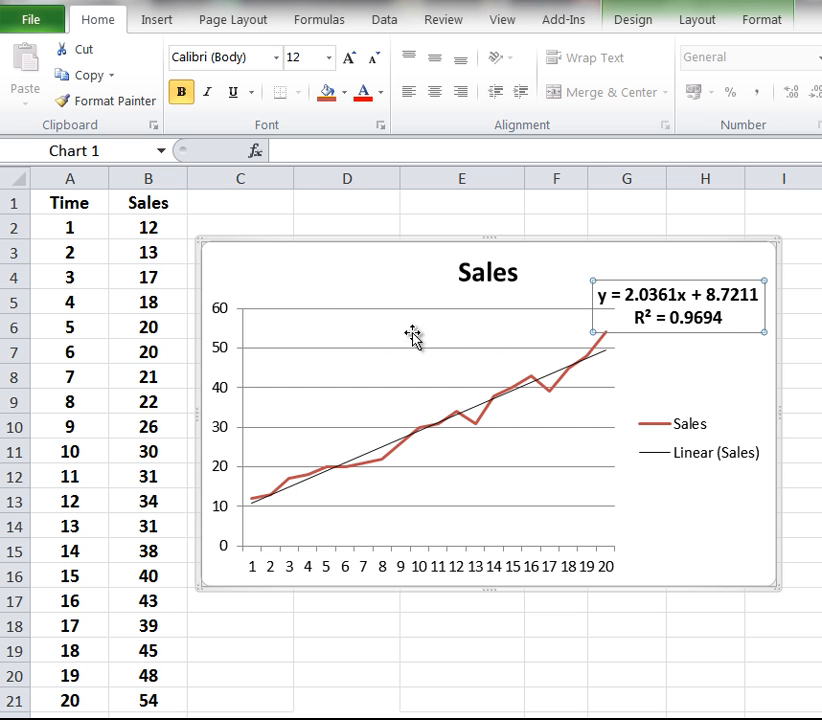
# - Format the trendline as a solid line in the darkest olive green theme color
pyautogui.click(591, 359)
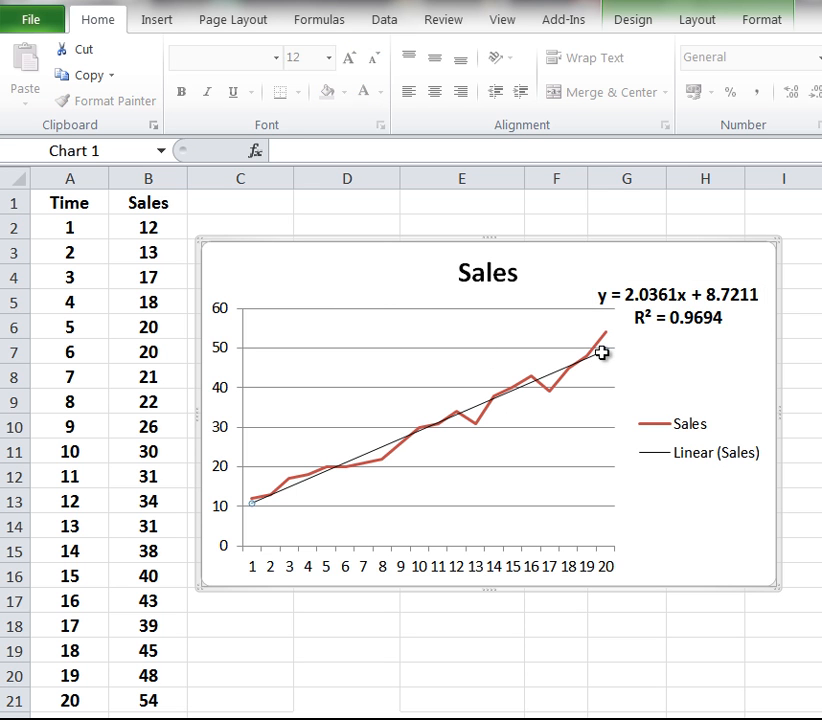
pyautogui.rightClick(602, 353)
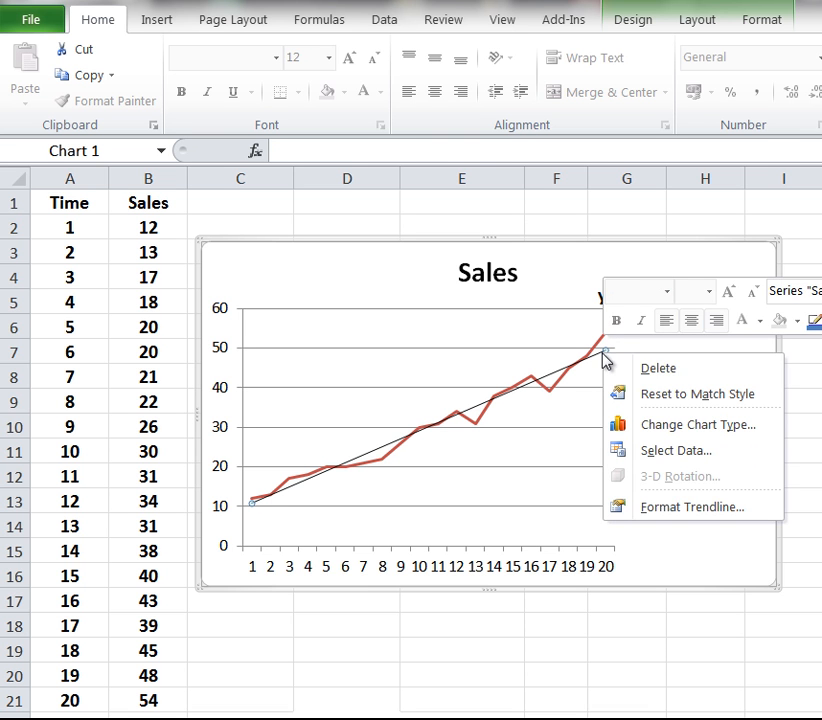
pyautogui.click(669, 509)
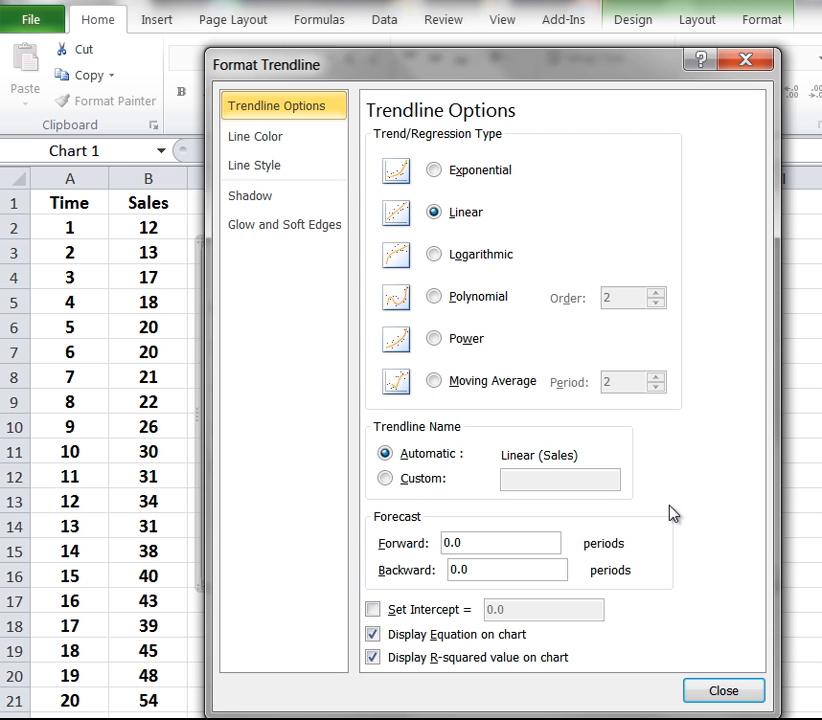
pyautogui.click(285, 138)
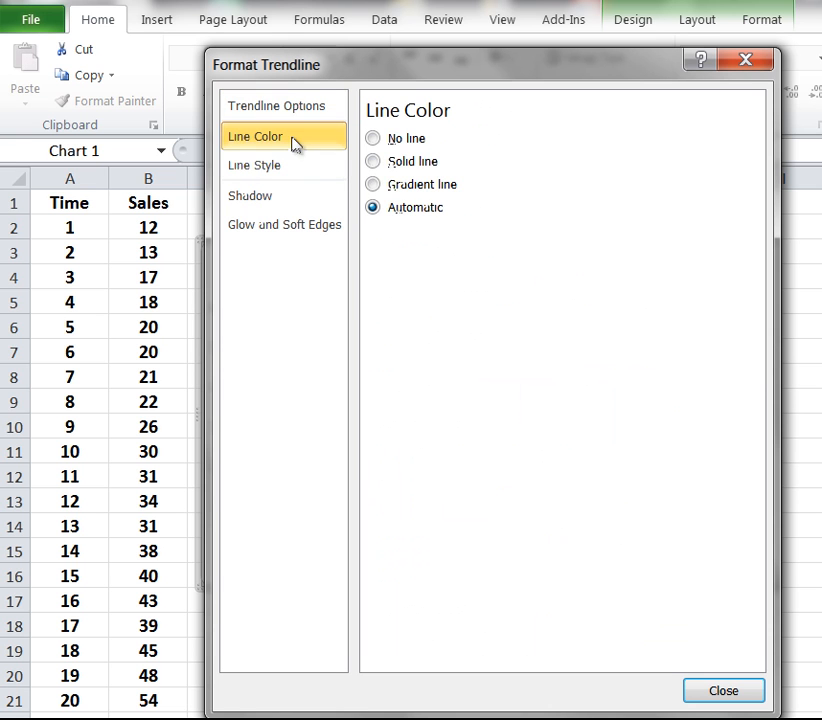
pyautogui.click(374, 163)
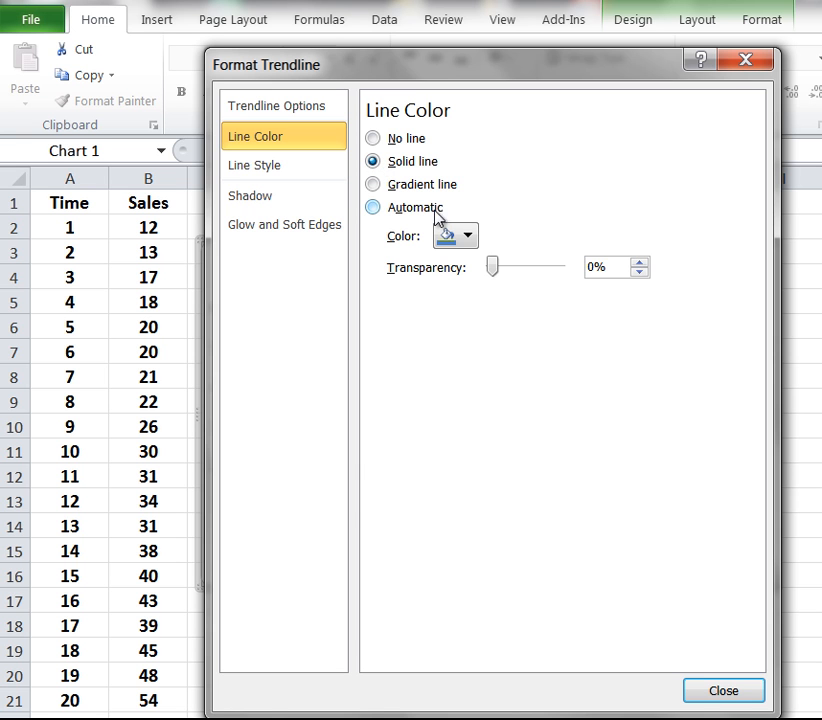
pyautogui.click(468, 237)
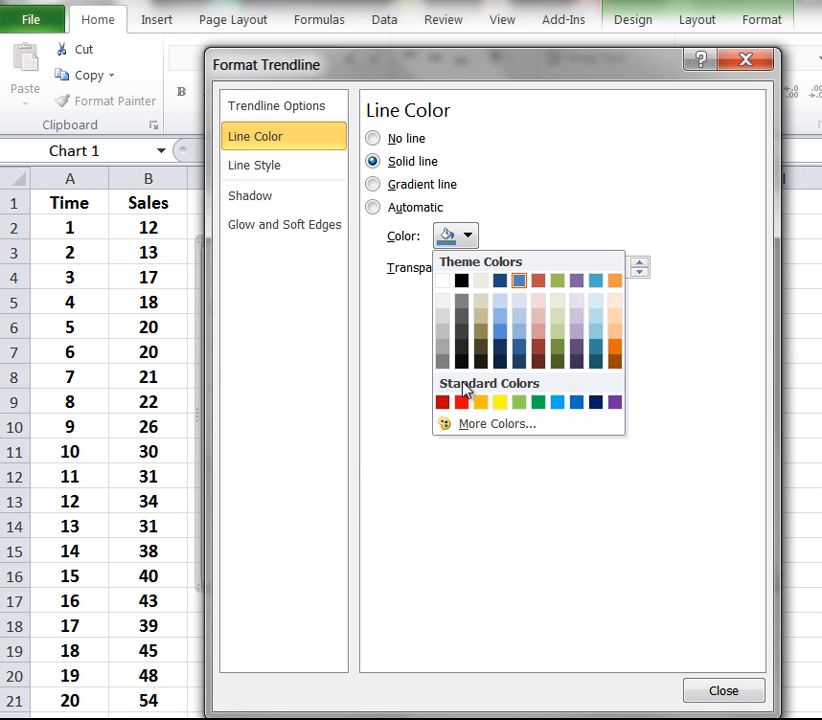
pyautogui.click(559, 362)
# - Thicken the trendline to about the same weight as the Sales line
pyautogui.click(284, 168)
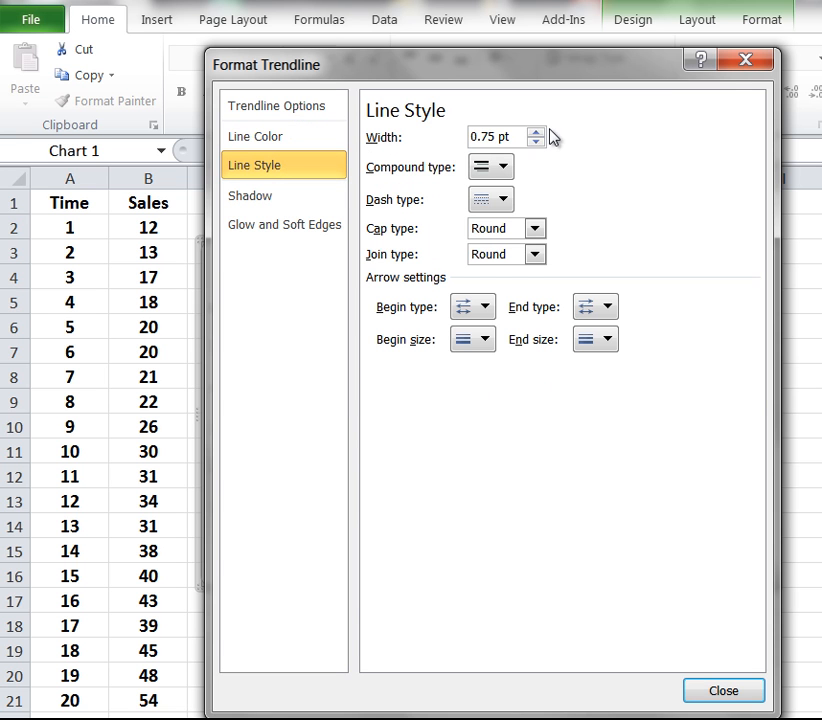
pyautogui.click(536, 133)
pyautogui.click(536, 133)
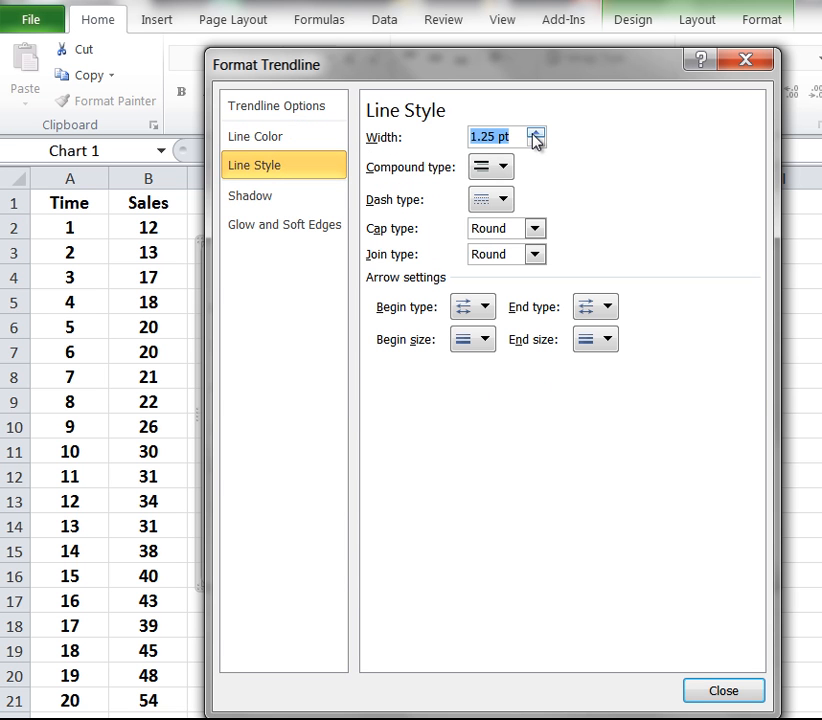
pyautogui.click(536, 133)
pyautogui.click(536, 133)
pyautogui.click(536, 133)
pyautogui.click(536, 133)
pyautogui.click(724, 691)
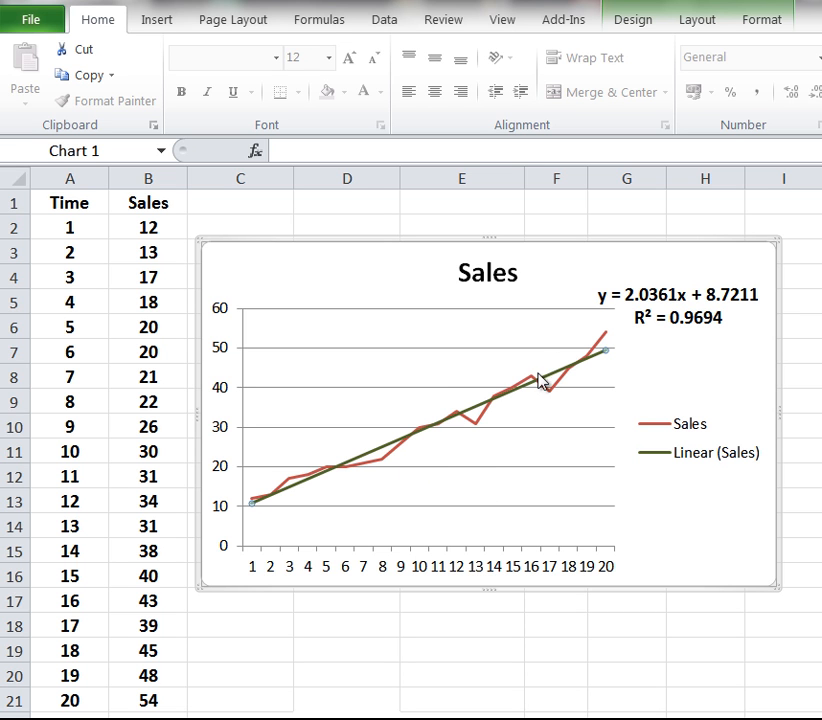
# - Try the Exponential regression type on the Sales trendline and switch it back to Linear
pyautogui.moveTo(603, 345)
pyautogui.rightClick(604, 352)
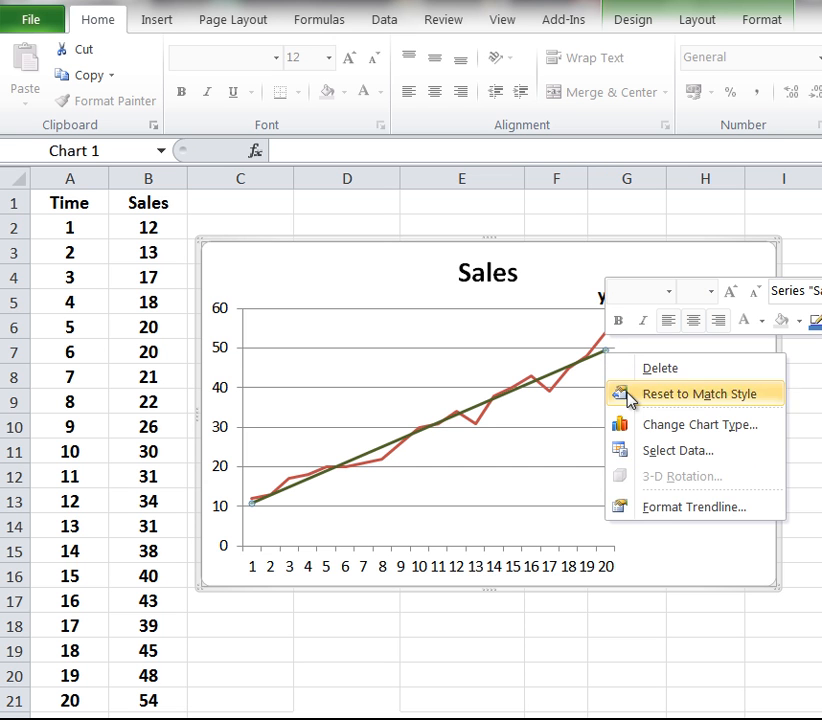
pyautogui.click(673, 515)
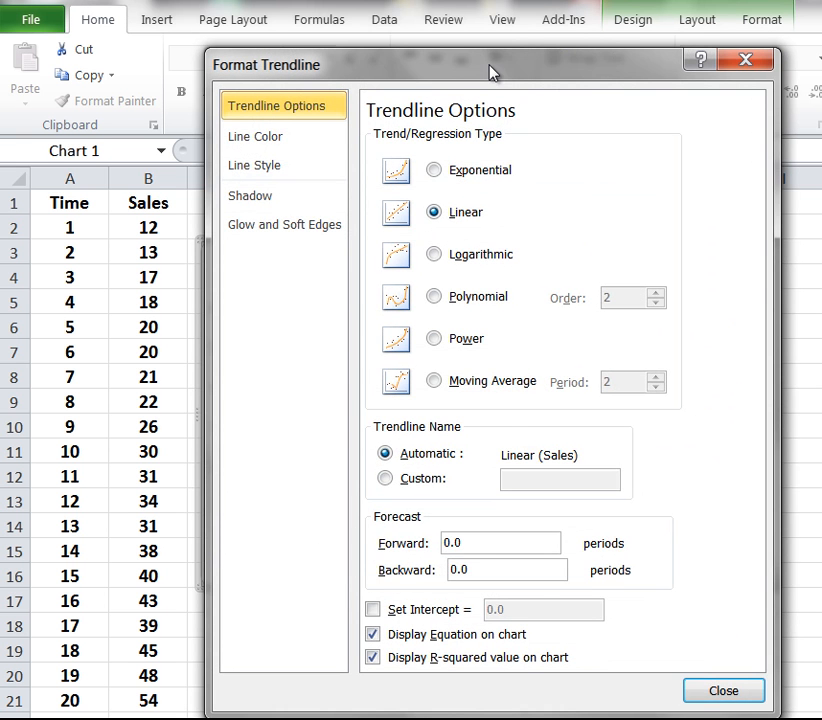
pyautogui.moveTo(490, 72); pyautogui.dragTo(821, 69)
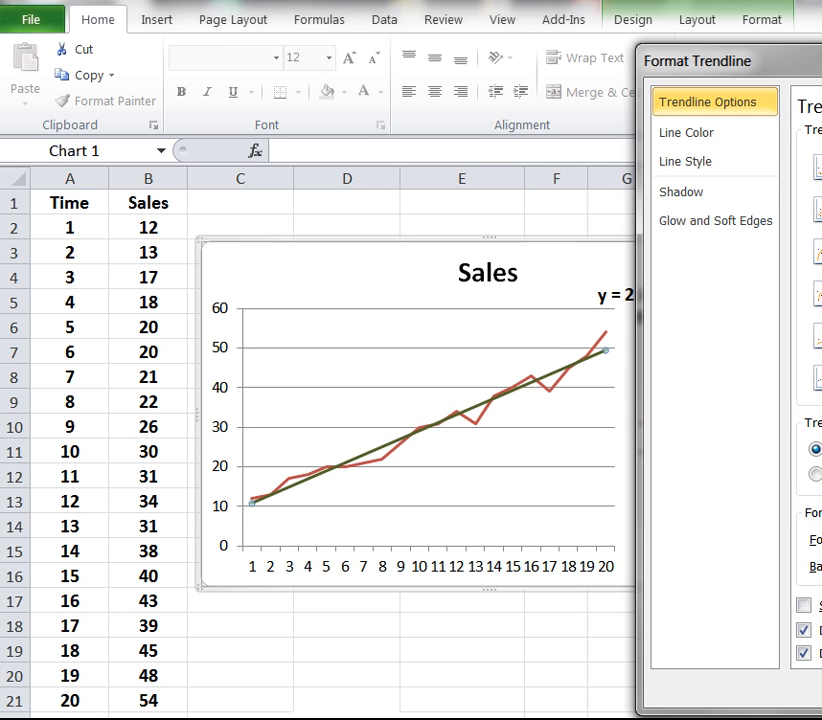
pyautogui.click(818, 168)
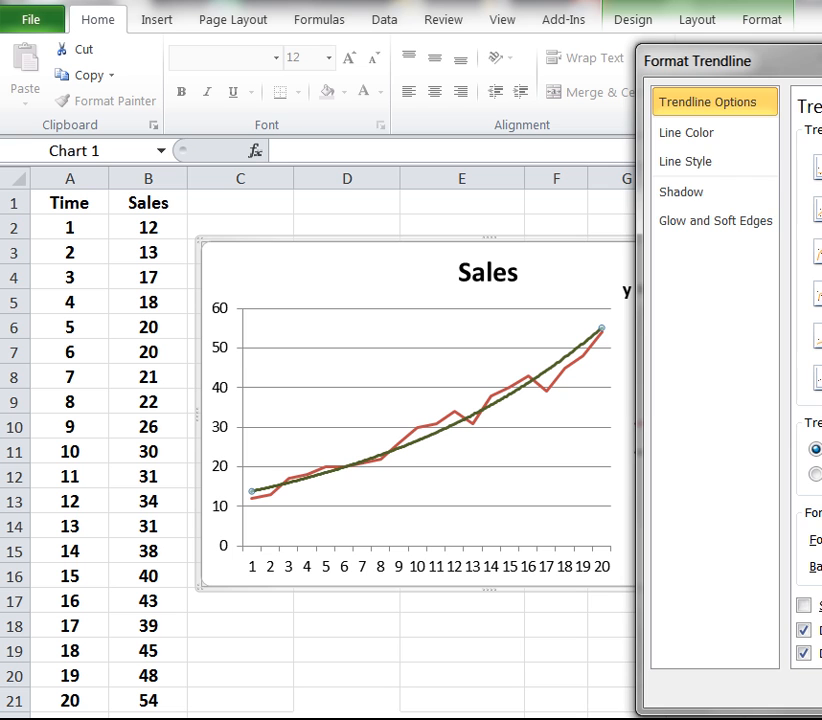
pyautogui.moveTo(692, 61); pyautogui.dragTo(800, 59)
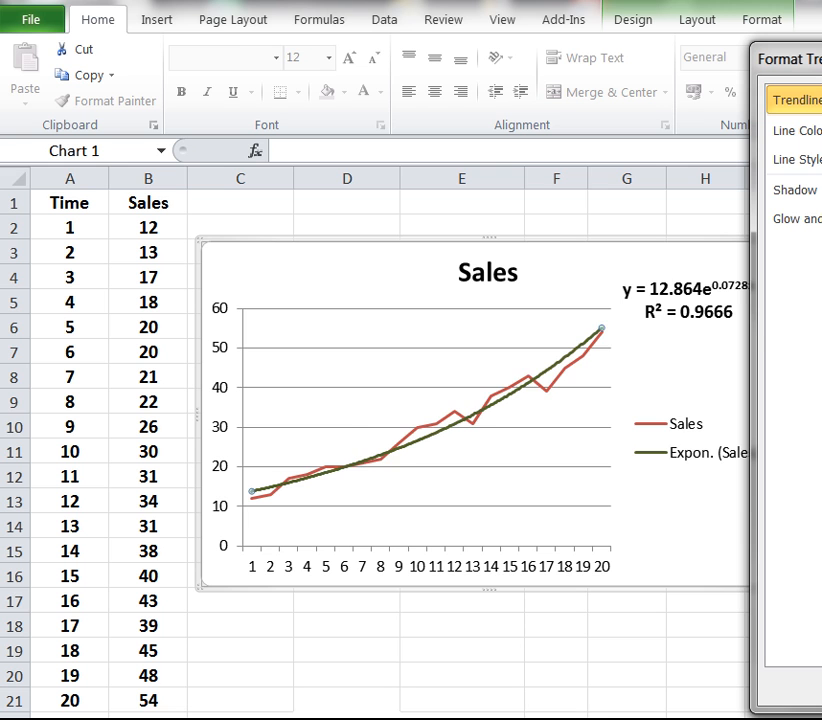
pyautogui.click(821, 235)
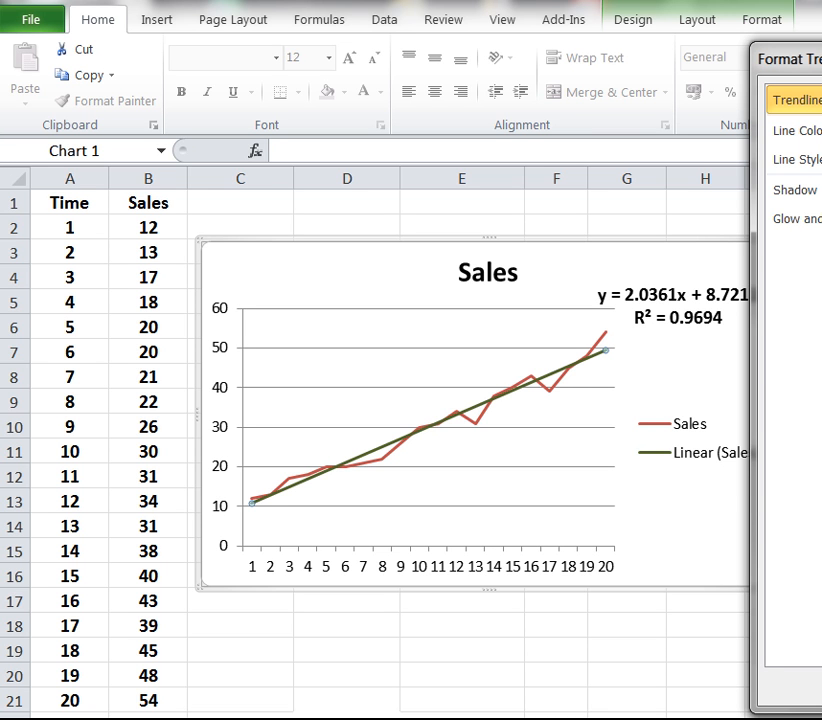
pyautogui.moveTo(780, 59); pyautogui.dragTo(821, 69)
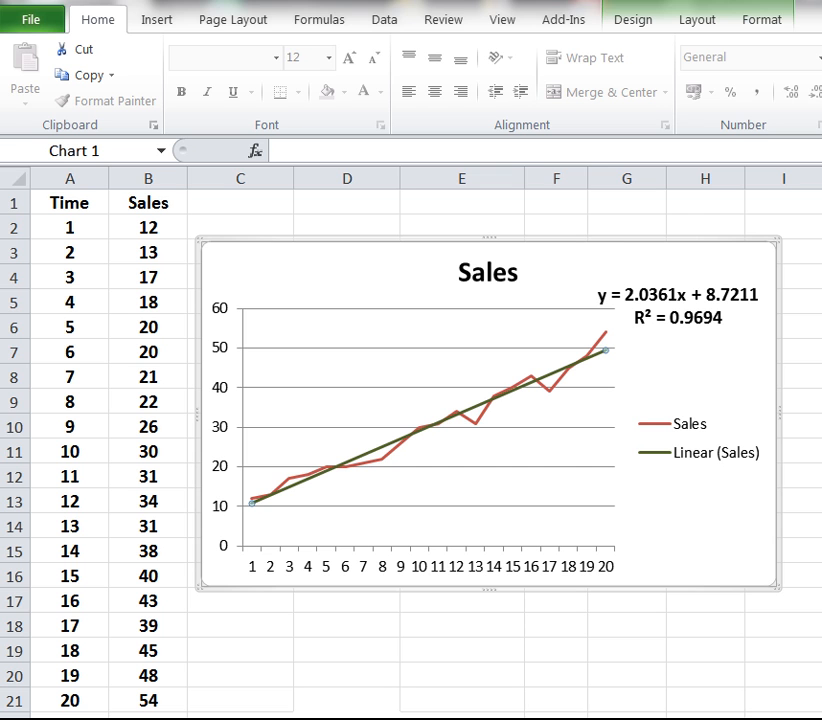
# - Delete the Sales chart from the worksheet and enter the column heading Costs in C1
pyautogui.click(614, 243)
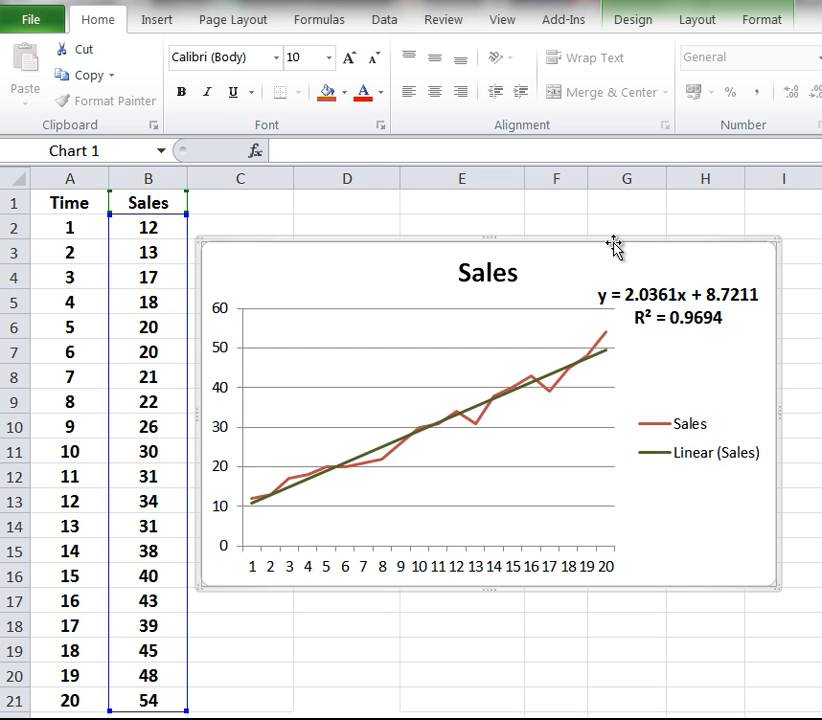
pyautogui.press('Delete')
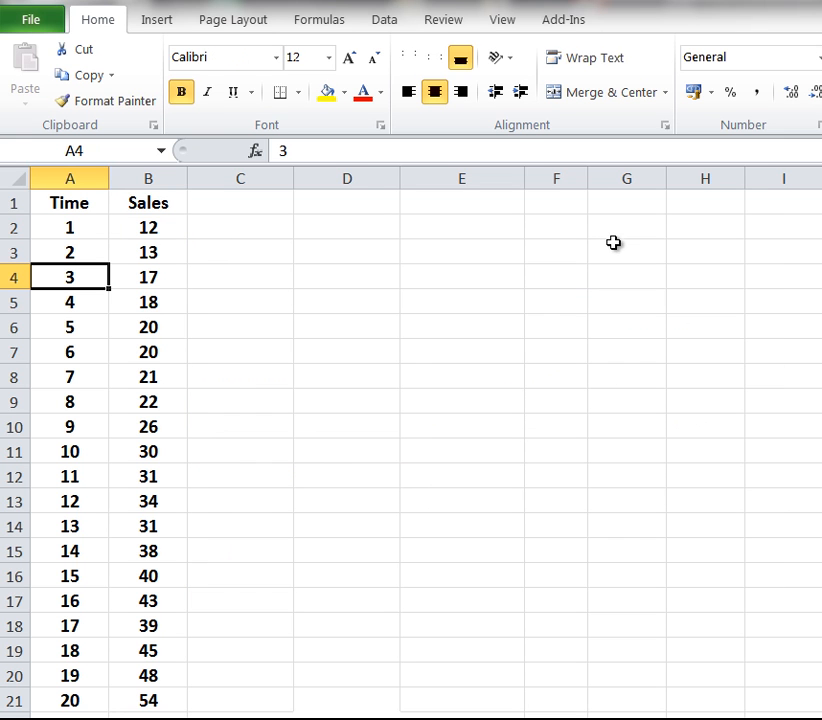
pyautogui.click(240, 201)
pyautogui.write('Cost')
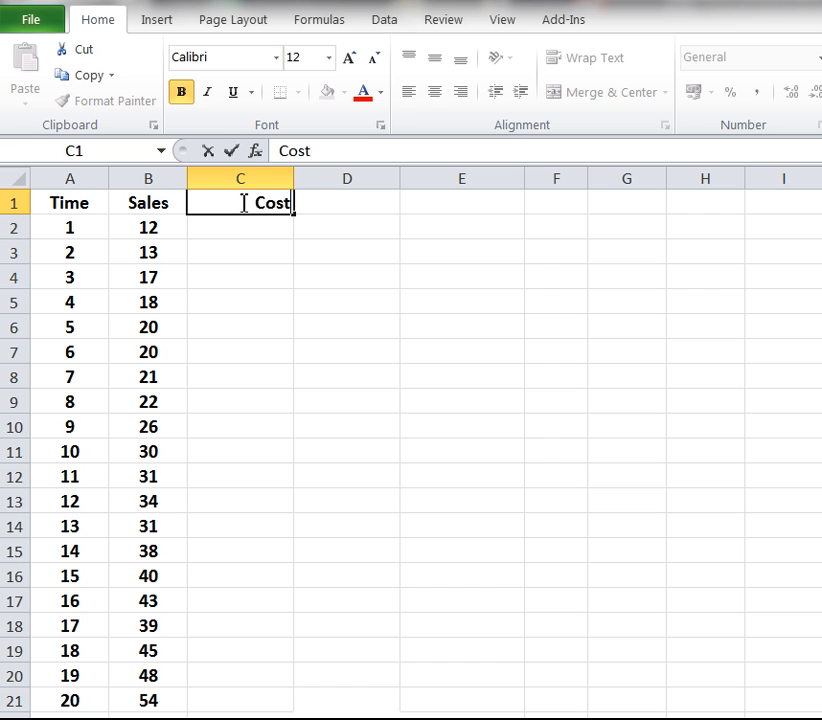
pyautogui.write('s')
# - Enter the Costs values 24, 52, 45, 16, 37 and 38 in cells C2 to C7
pyautogui.click(231, 233)
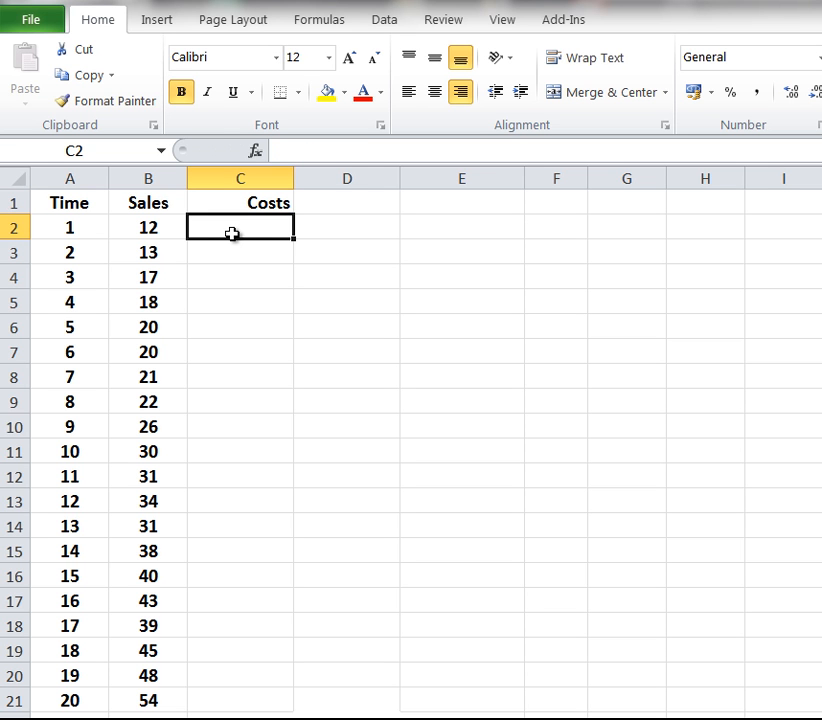
pyautogui.write('24')
pyautogui.click(242, 256)
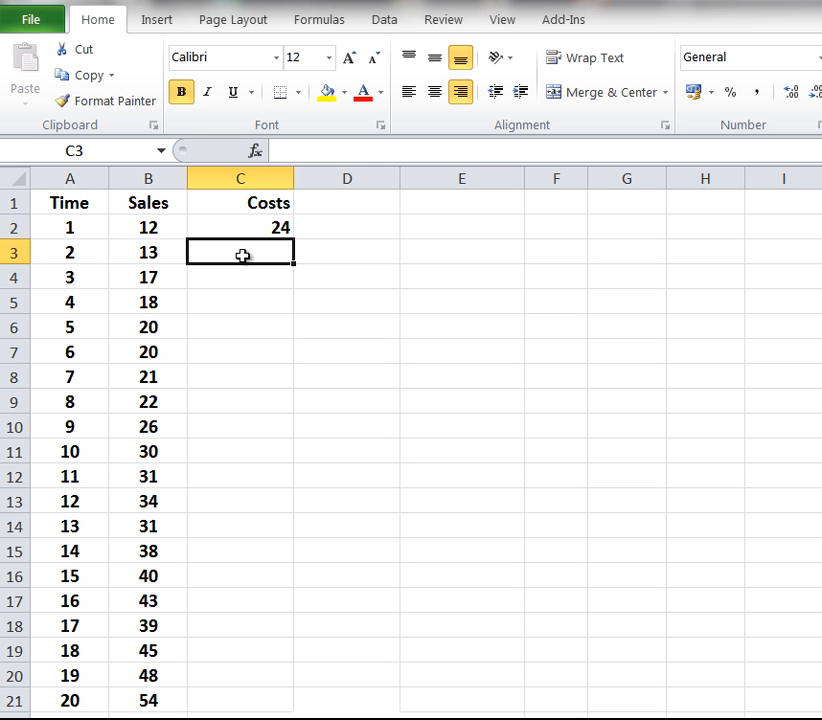
pyautogui.write('52')
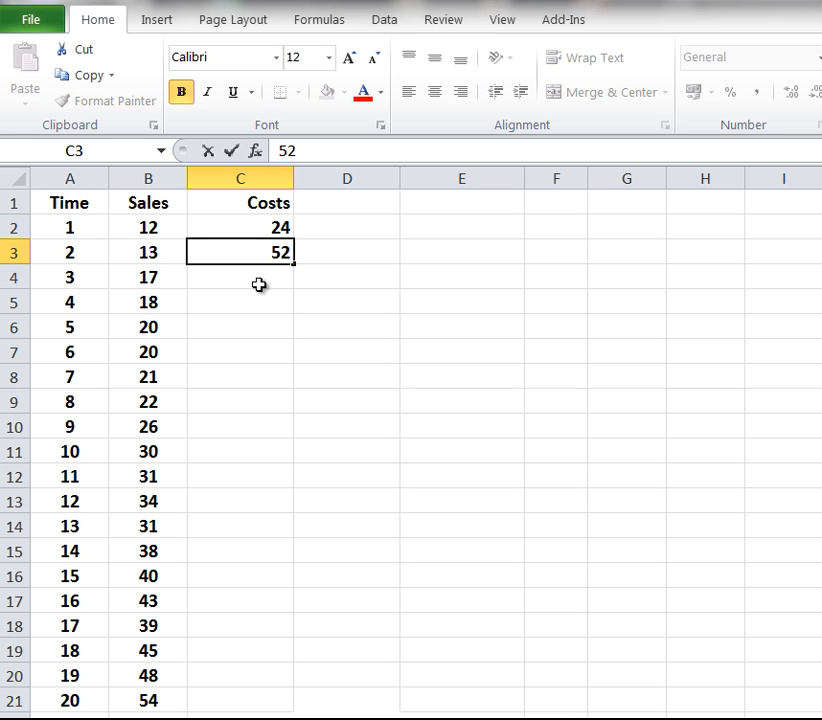
pyautogui.click(260, 279)
pyautogui.write('45')
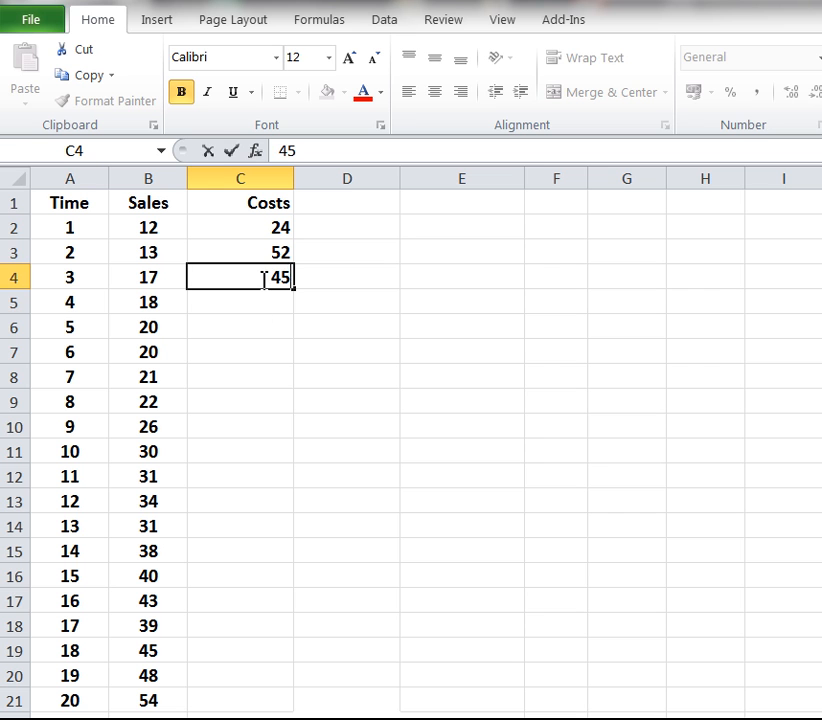
pyautogui.click(274, 311)
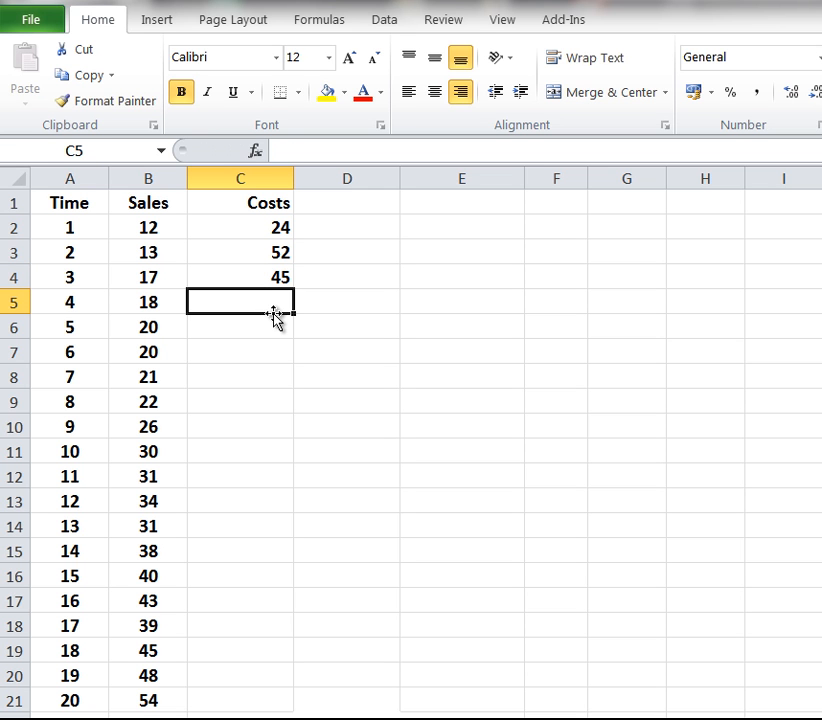
pyautogui.write('16')
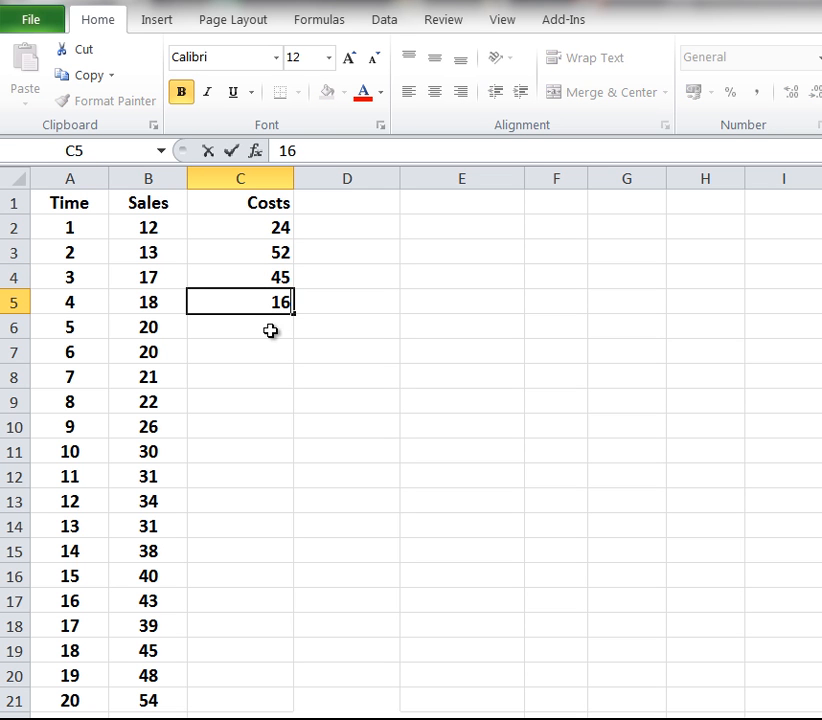
pyautogui.click(270, 331)
pyautogui.write('37')
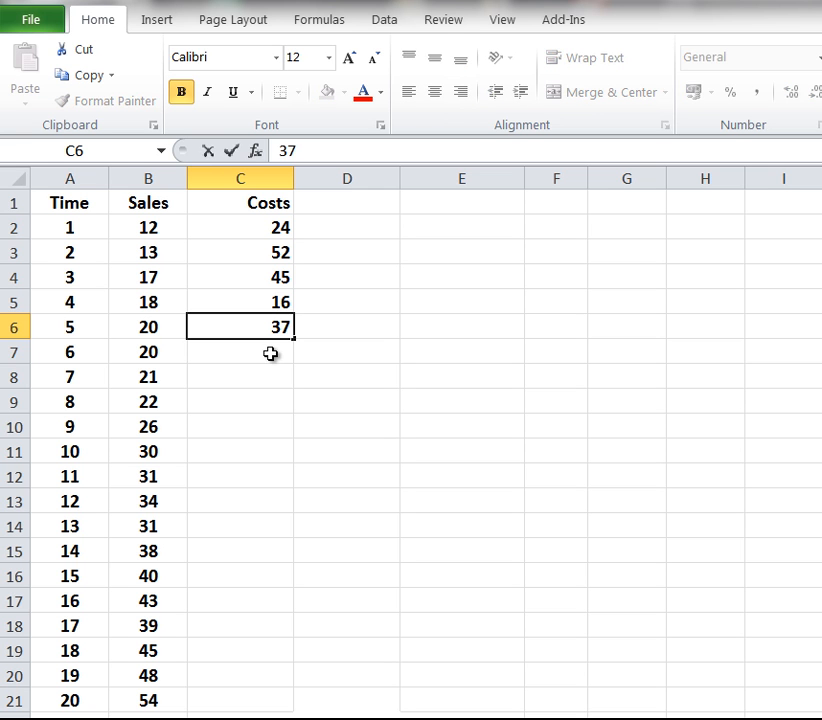
pyautogui.click(270, 353)
pyautogui.write('38')
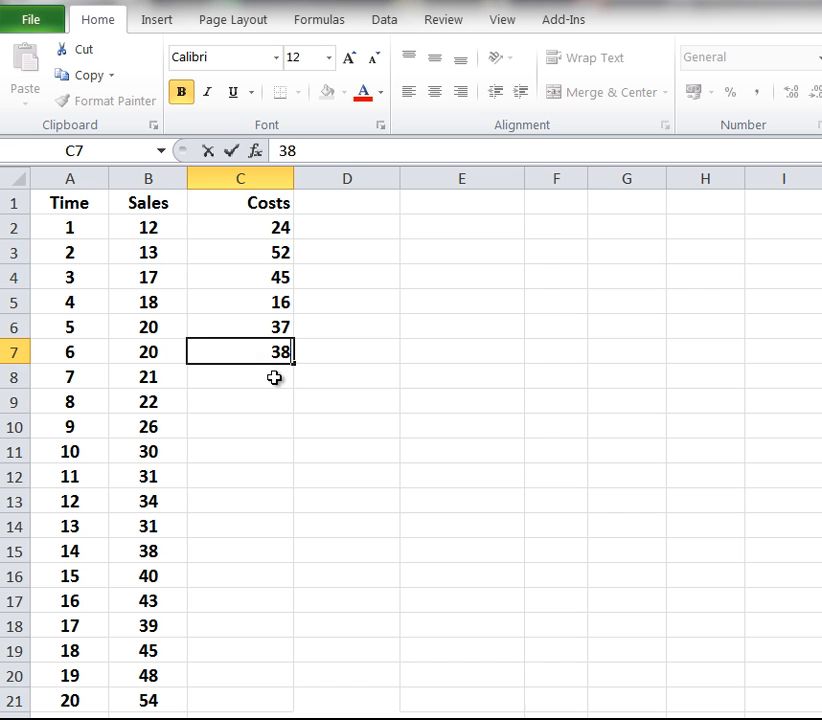
pyautogui.press('Return')
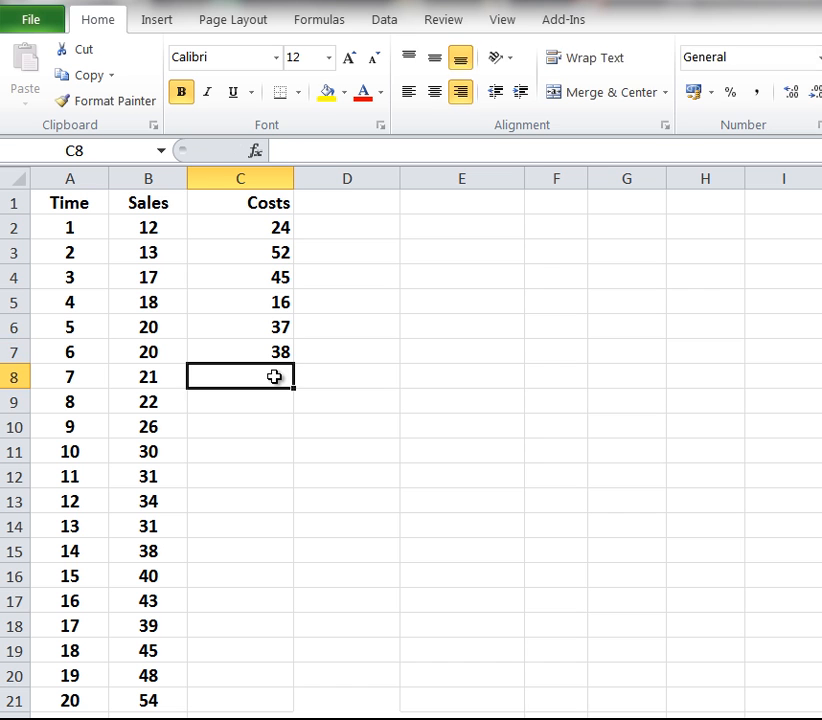
# - Enter the Costs values 16, 48, 25, 36, 16 and 39 in cells C8 to C13
pyautogui.write('16')
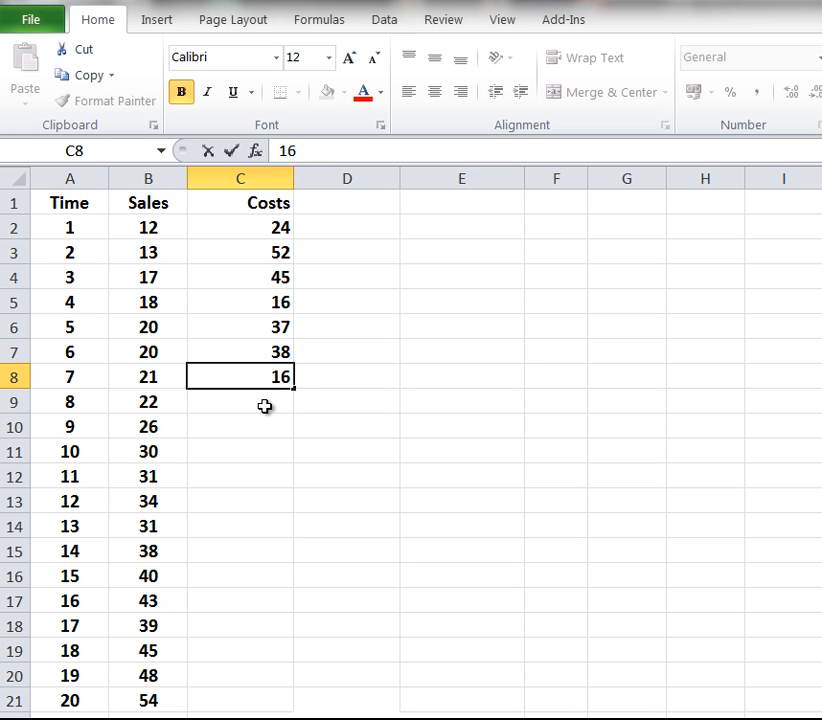
pyautogui.press('Return')
pyautogui.write('48')
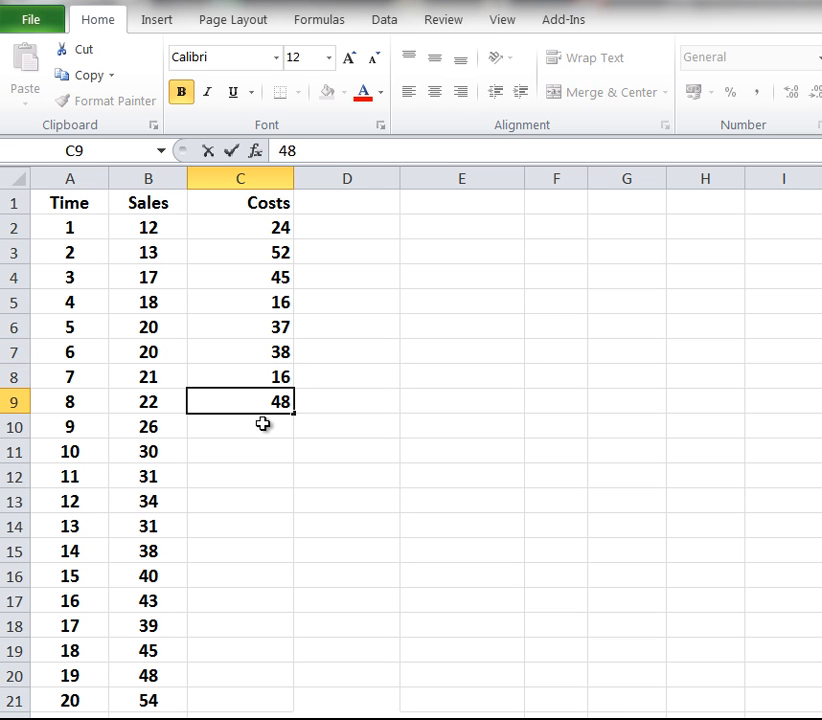
pyautogui.press('Return')
pyautogui.write('25')
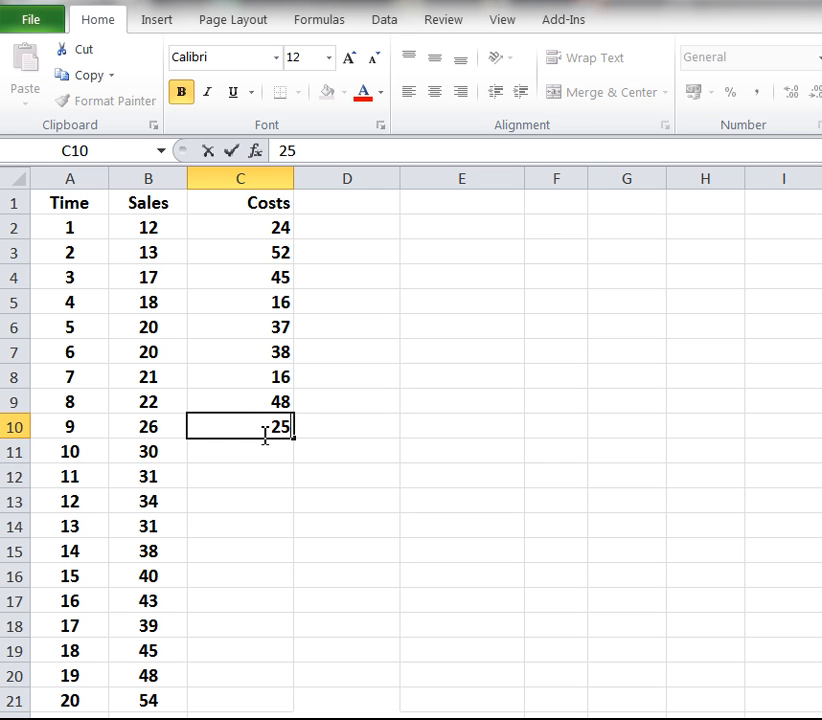
pyautogui.press('Return')
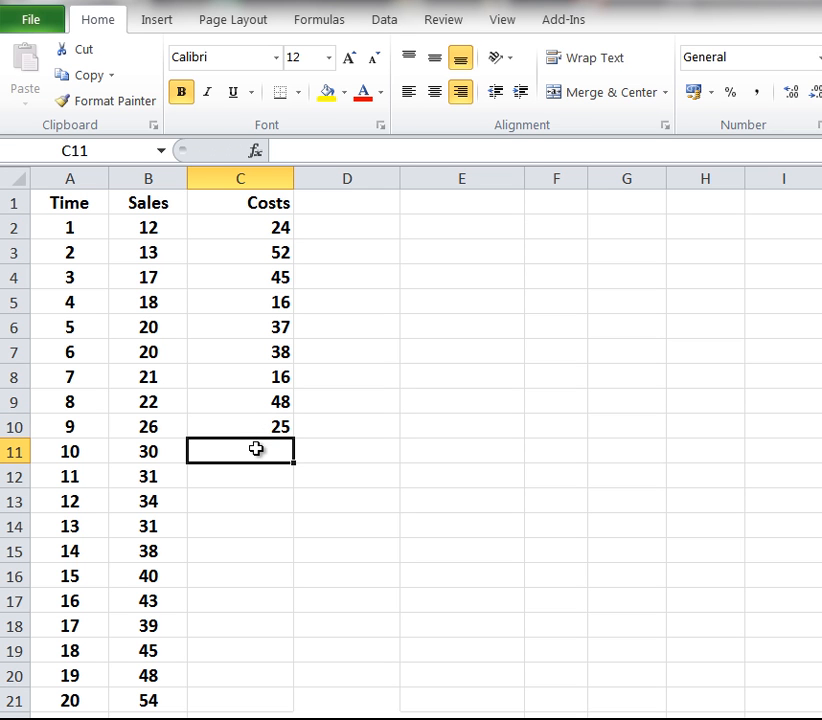
pyautogui.write('36')
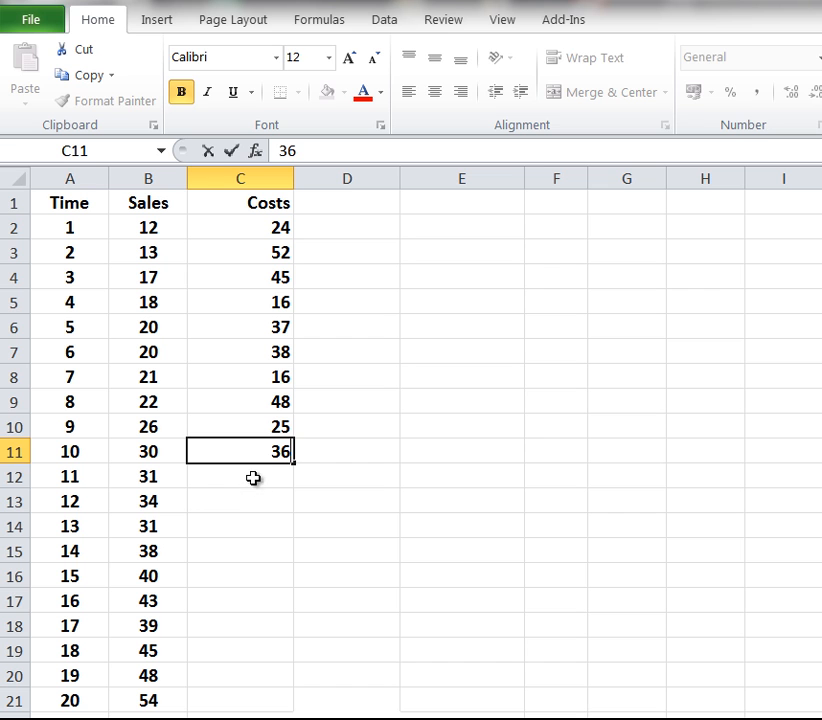
pyautogui.press('Return')
pyautogui.write('16')
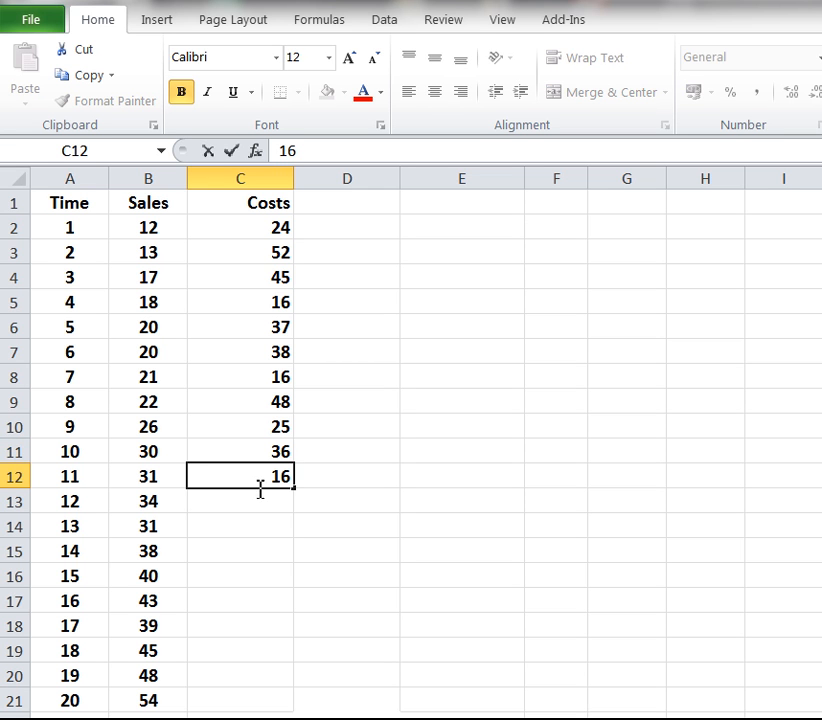
pyautogui.press('Return')
pyautogui.write('39')
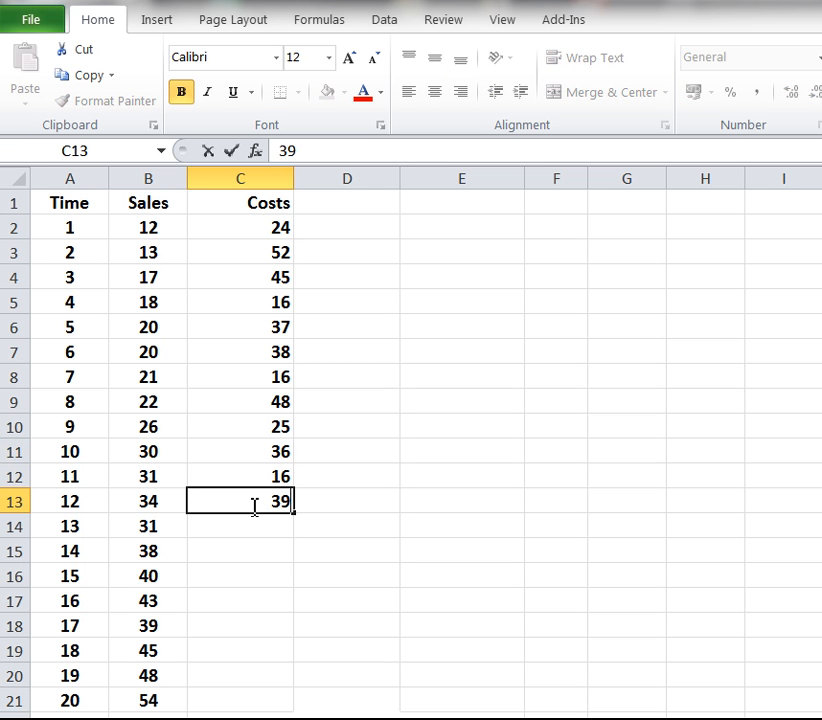
# - Enter the Costs values 24, 42, 41 and 31 in cells C14 to C17
pyautogui.click(258, 529)
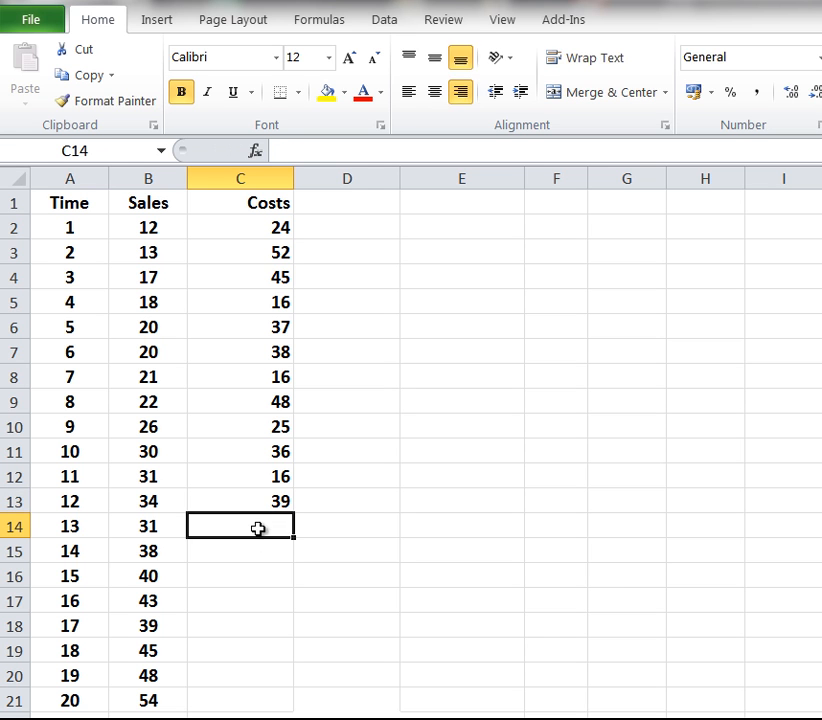
pyautogui.write('24')
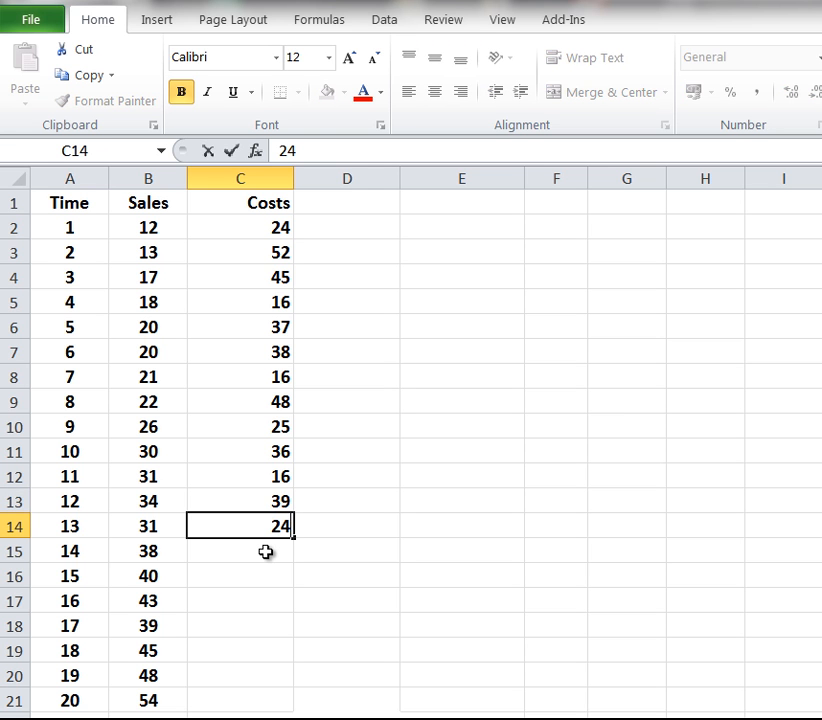
pyautogui.click(265, 552)
pyautogui.write('42')
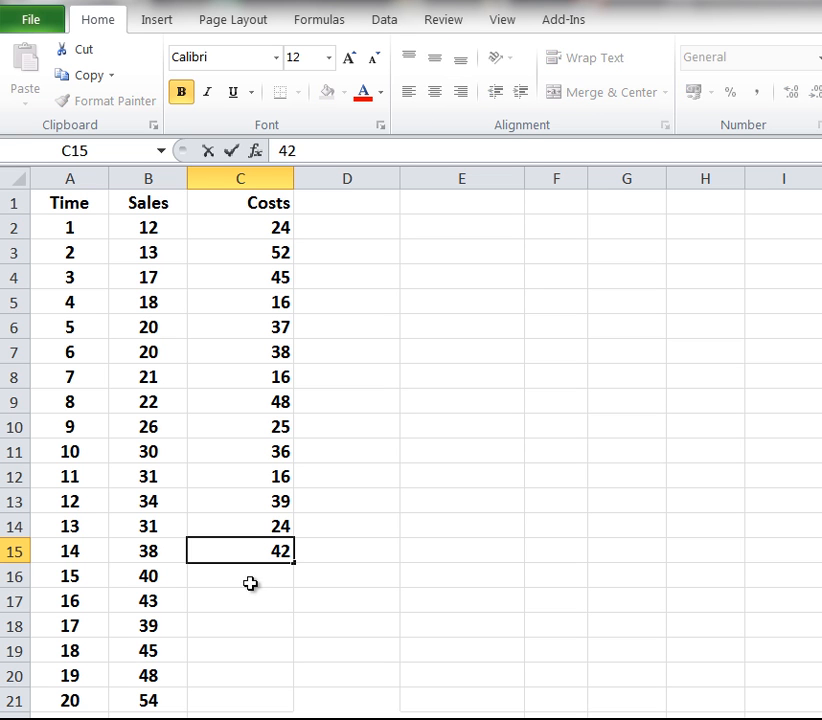
pyautogui.click(248, 573)
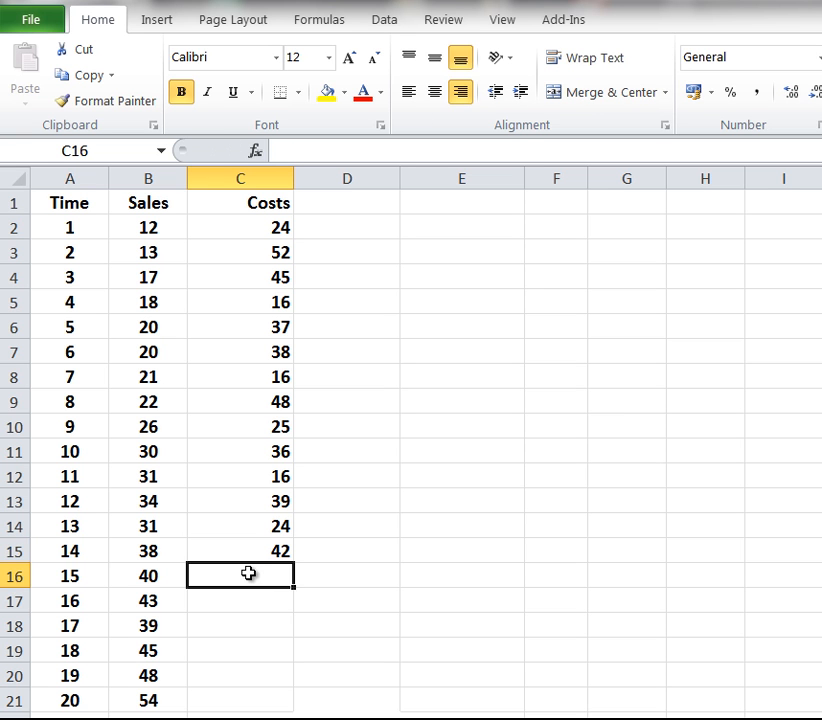
pyautogui.write('41')
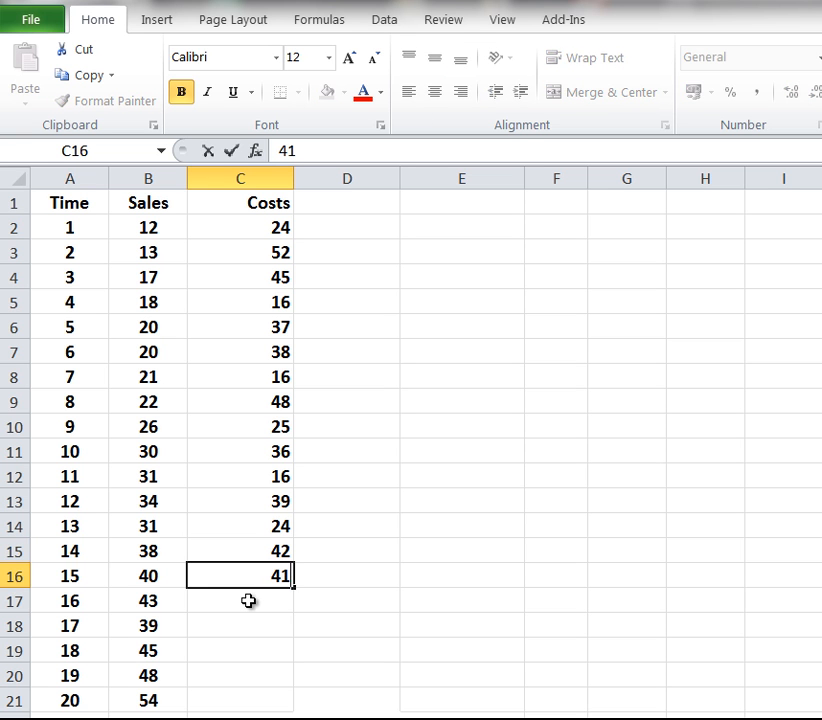
pyautogui.click(248, 600)
pyautogui.write('31')
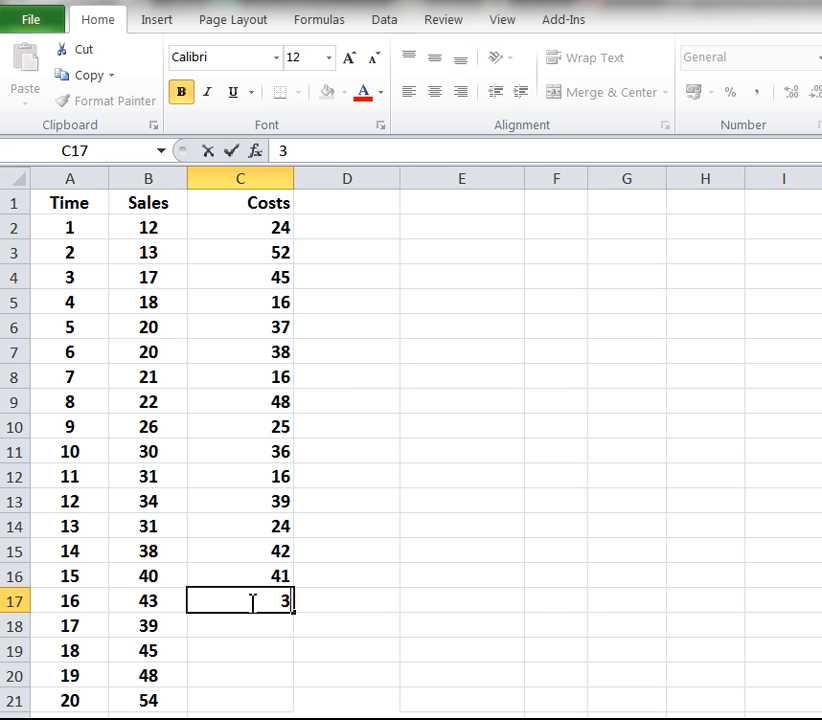
# - Enter the Costs values 25, 14, 24 and 31 in cells C18 to C21
pyautogui.click(246, 628)
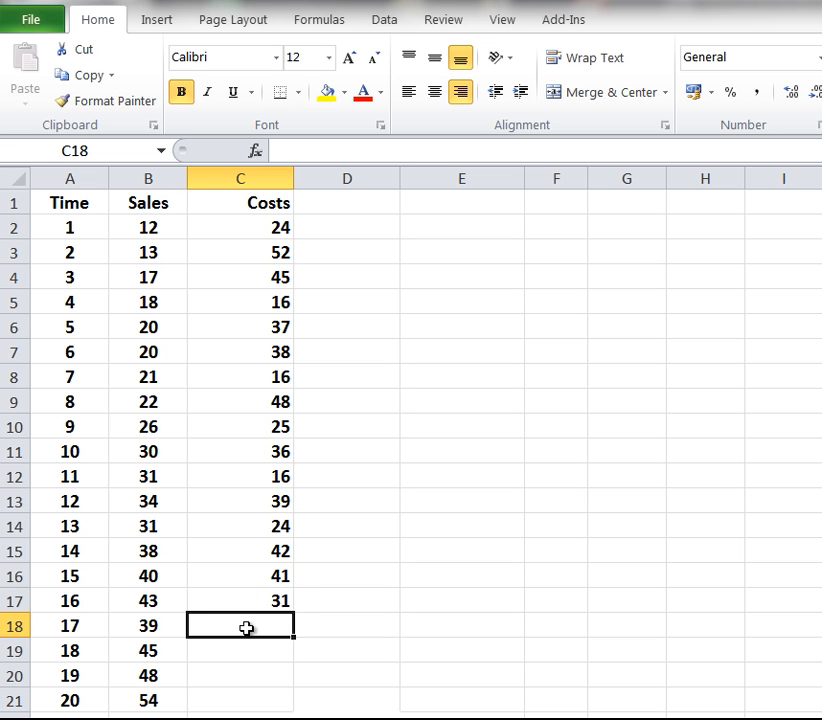
pyautogui.write('25')
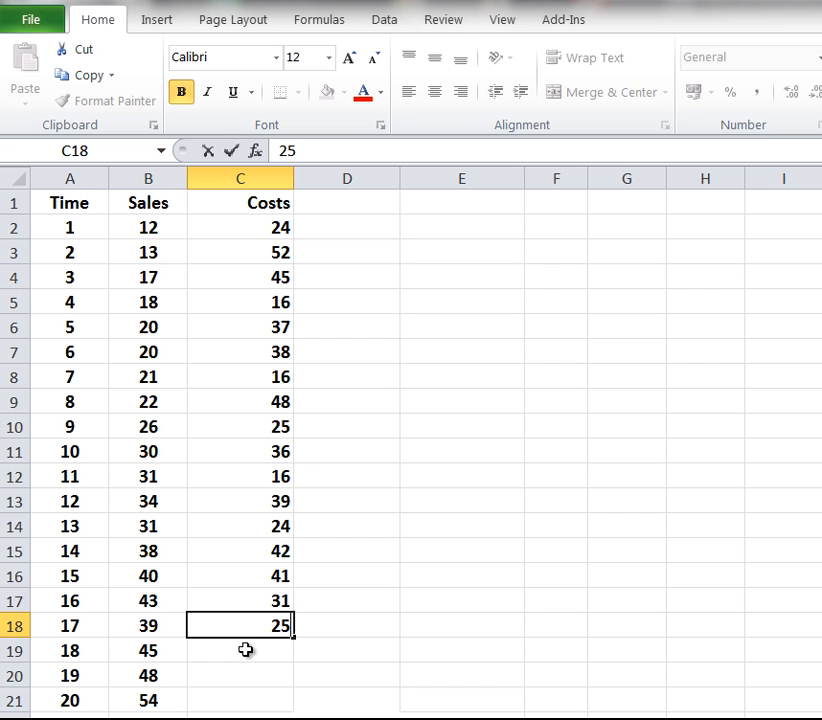
pyautogui.click(245, 650)
pyautogui.write('14')
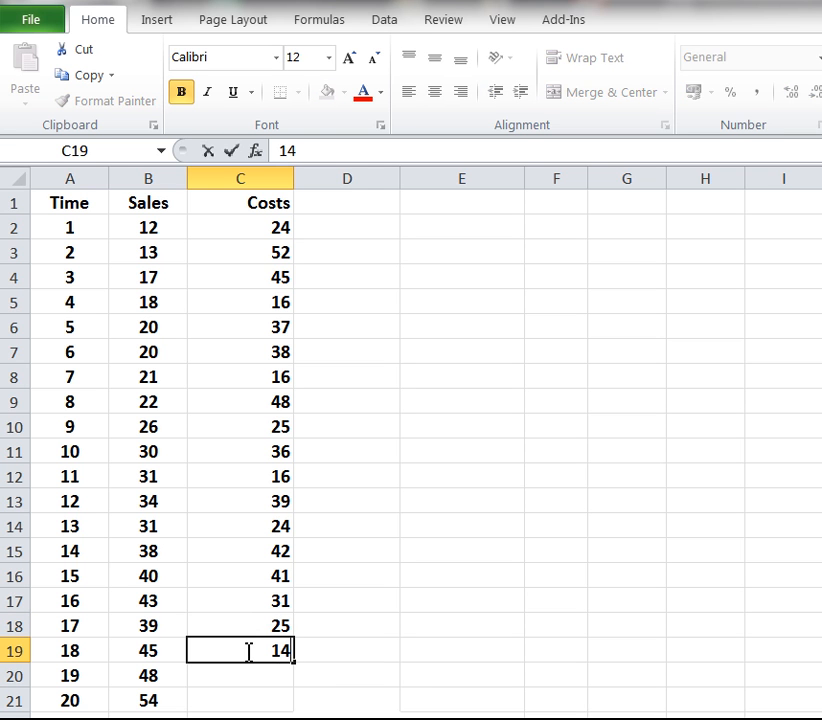
pyautogui.click(237, 675)
pyautogui.write('24')
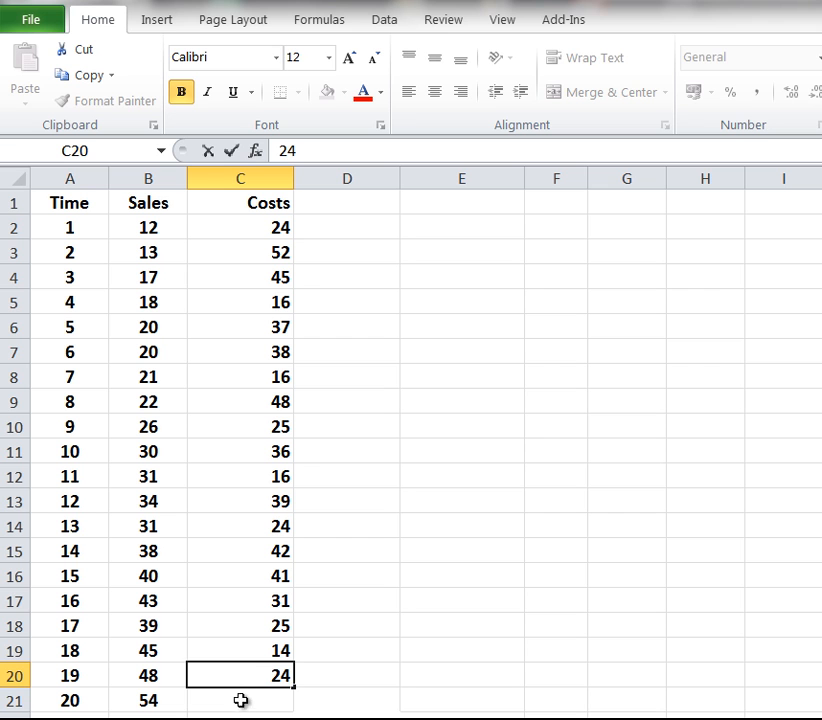
pyautogui.click(241, 700)
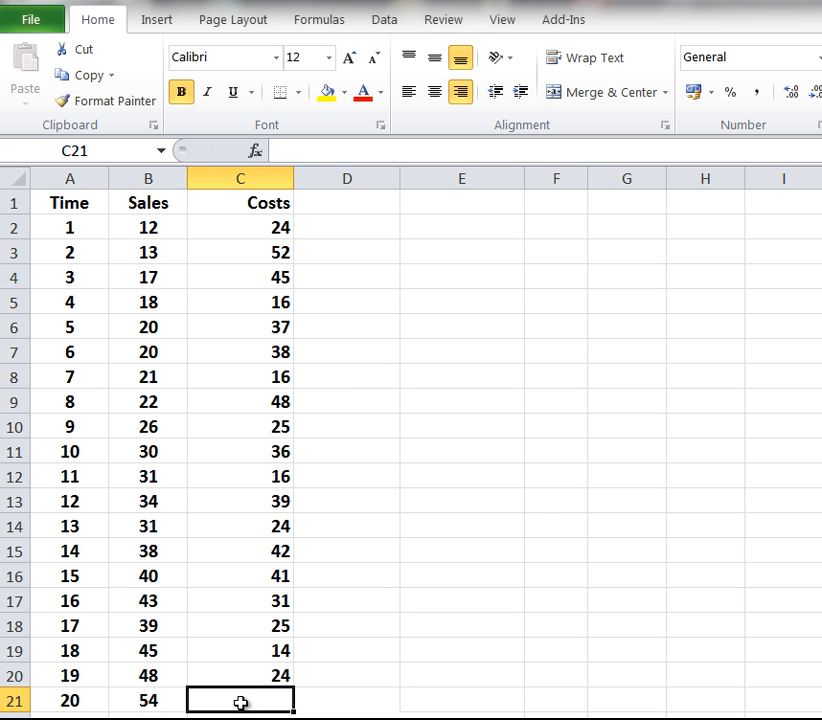
pyautogui.write('31')
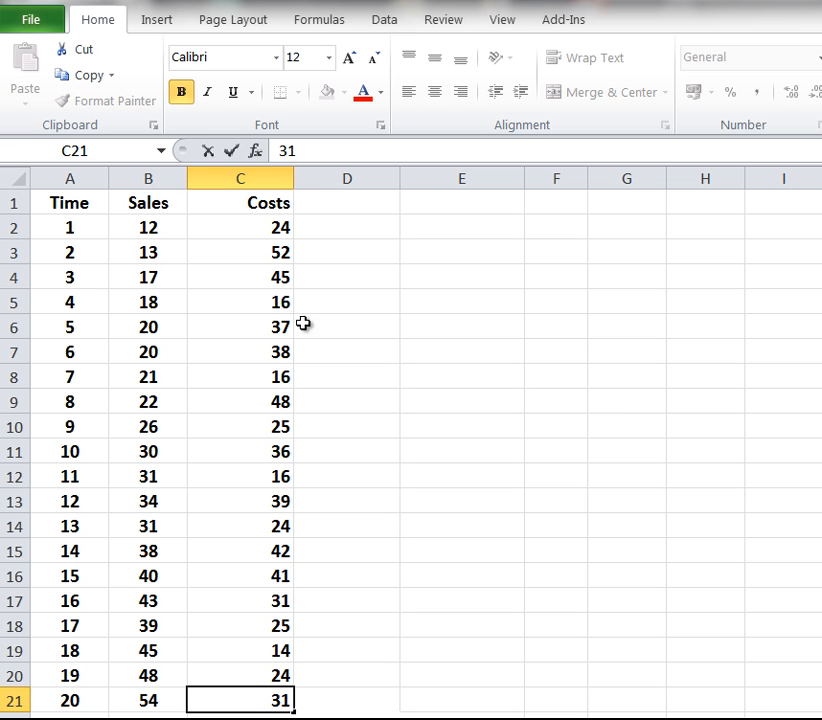
# - Search the function library for Correl and insert the CORREL function in cell D2
pyautogui.click(375, 236)
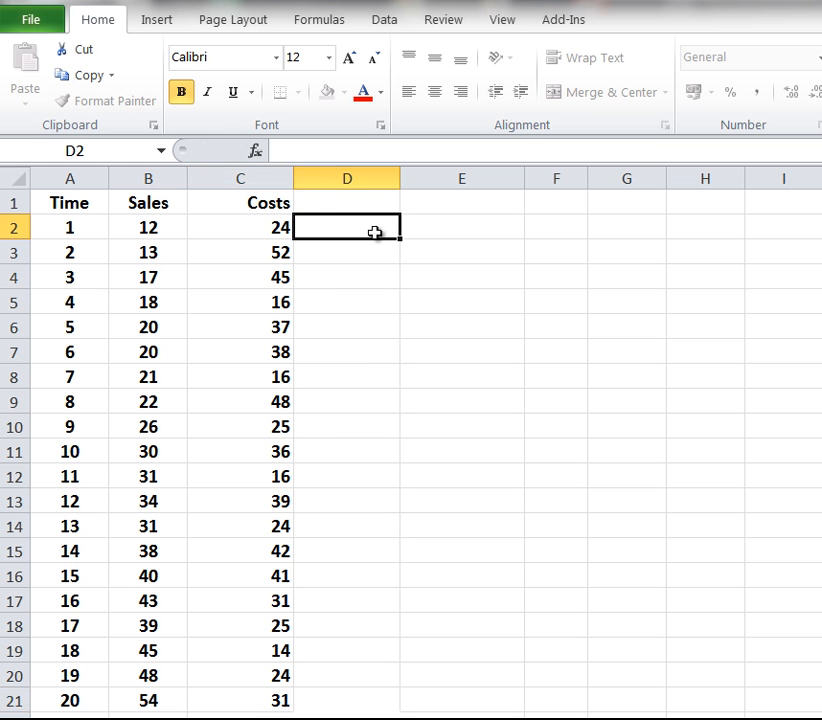
pyautogui.click(287, 155)
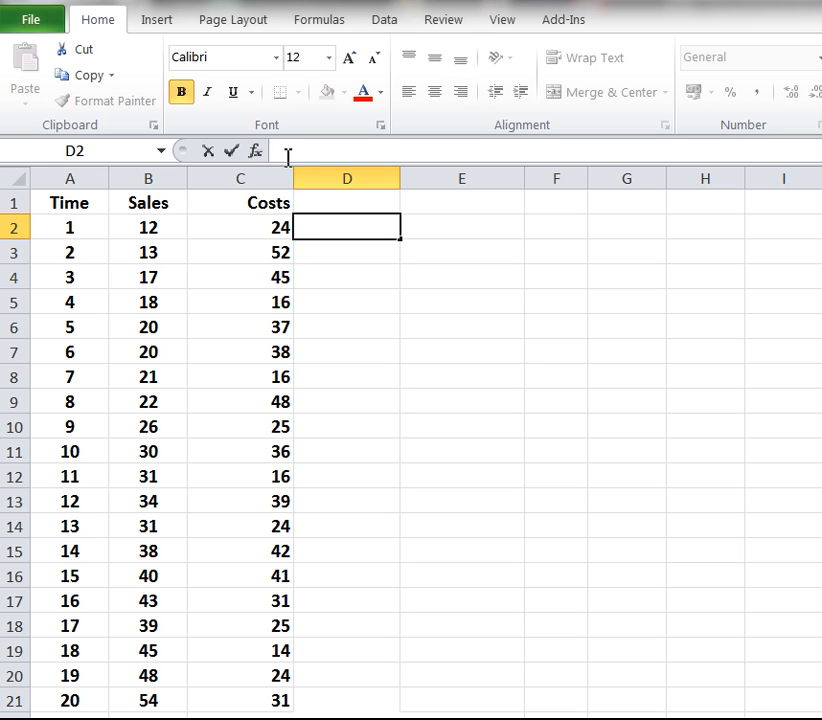
pyautogui.click(256, 152)
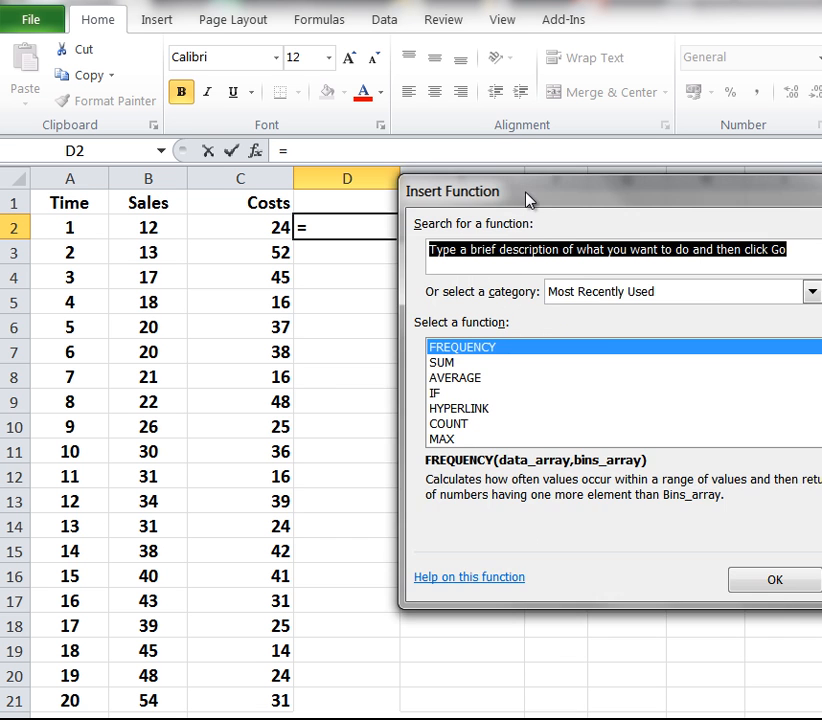
pyautogui.moveTo(528, 196); pyautogui.dragTo(447, 249)
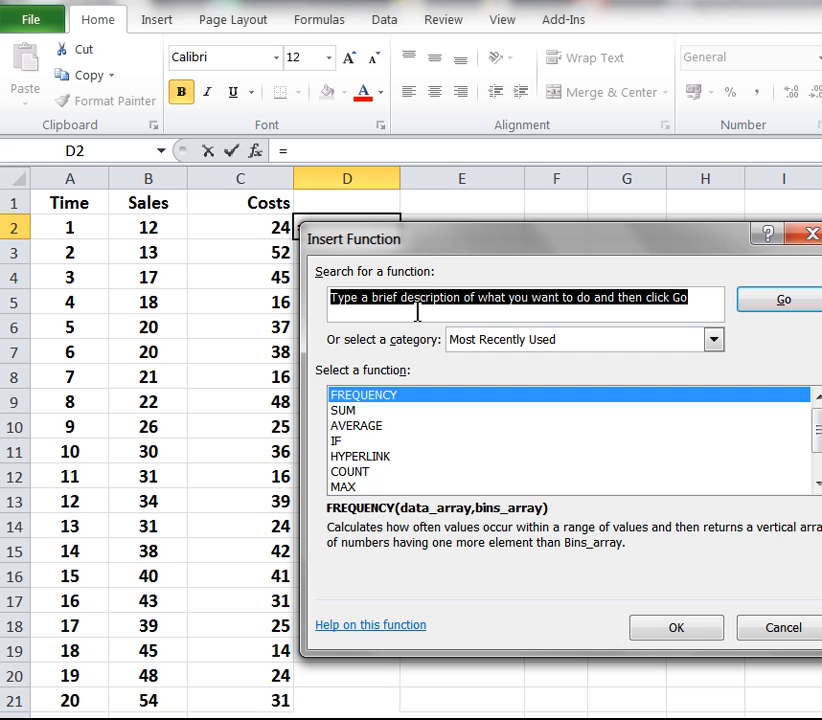
pyautogui.write('C')
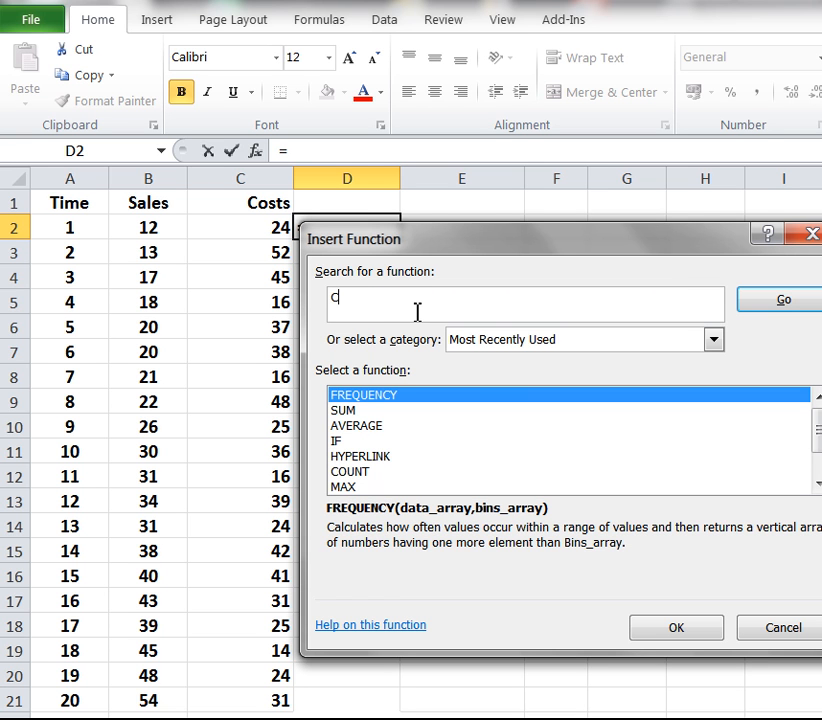
pyautogui.write('orrel')
pyautogui.press('Return')
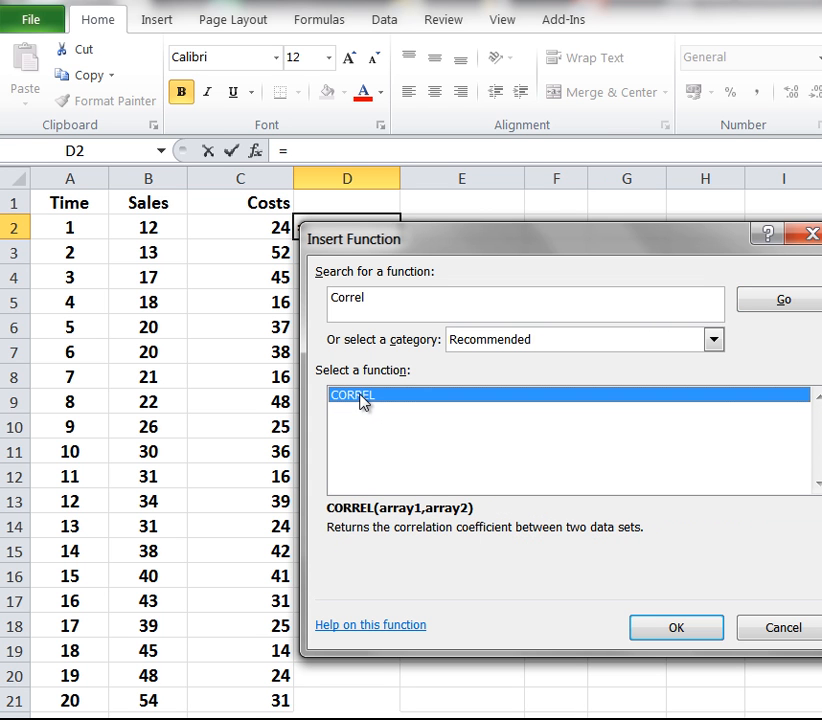
pyautogui.click(658, 630)
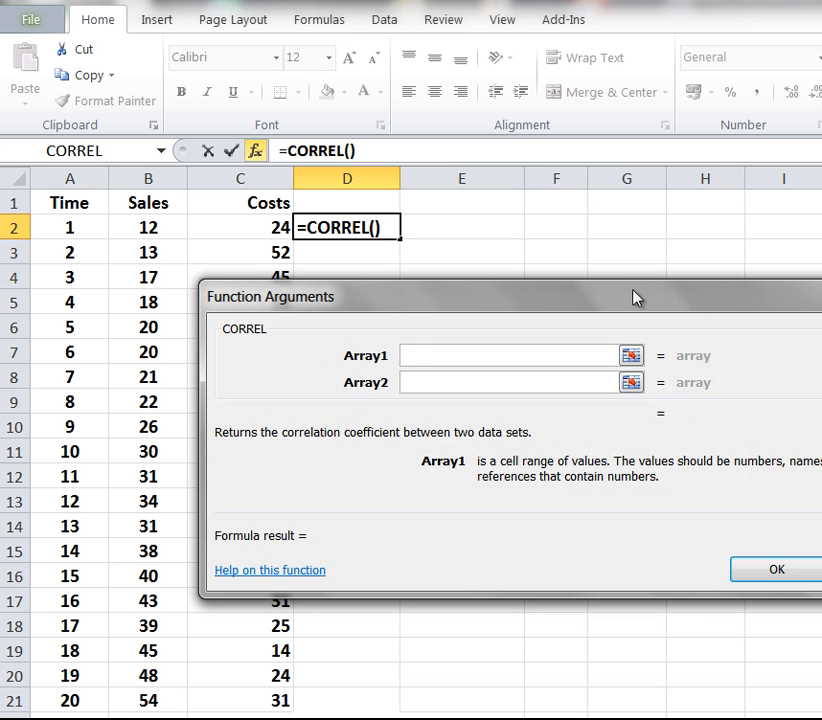
# - Set the CORREL arguments to the Sales range B2:B21 and the Costs range C2:C21, completing the formula
pyautogui.moveTo(633, 294); pyautogui.dragTo(607, 326)
pyautogui.click(606, 385)
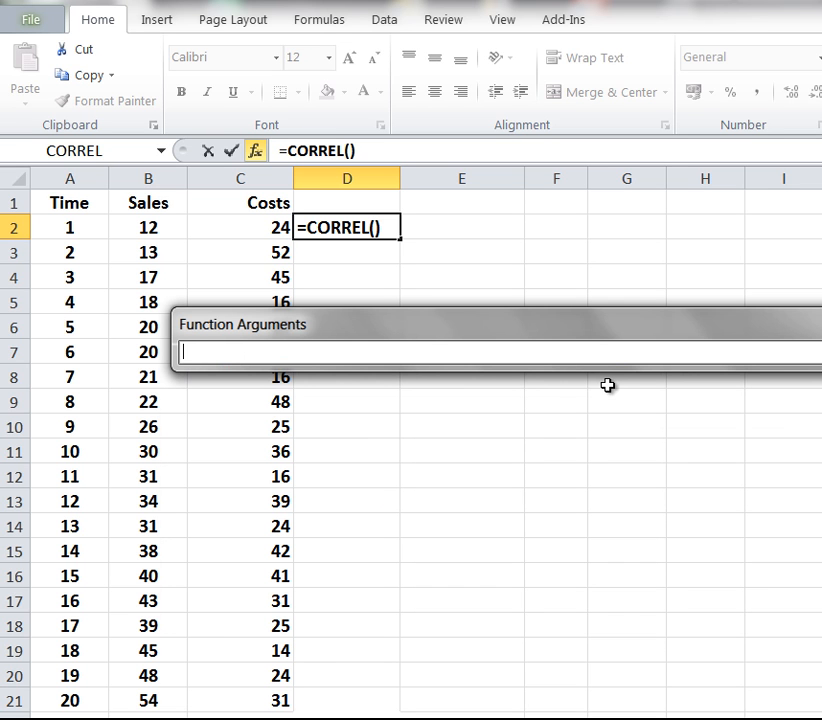
pyautogui.click(162, 230)
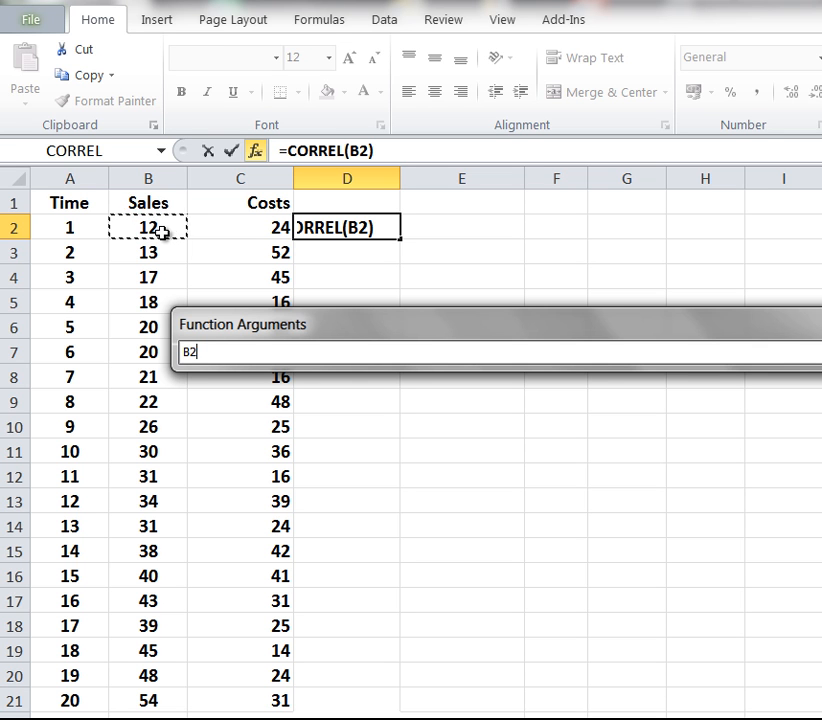
pyautogui.moveTo(162, 231); pyautogui.dragTo(161, 693)
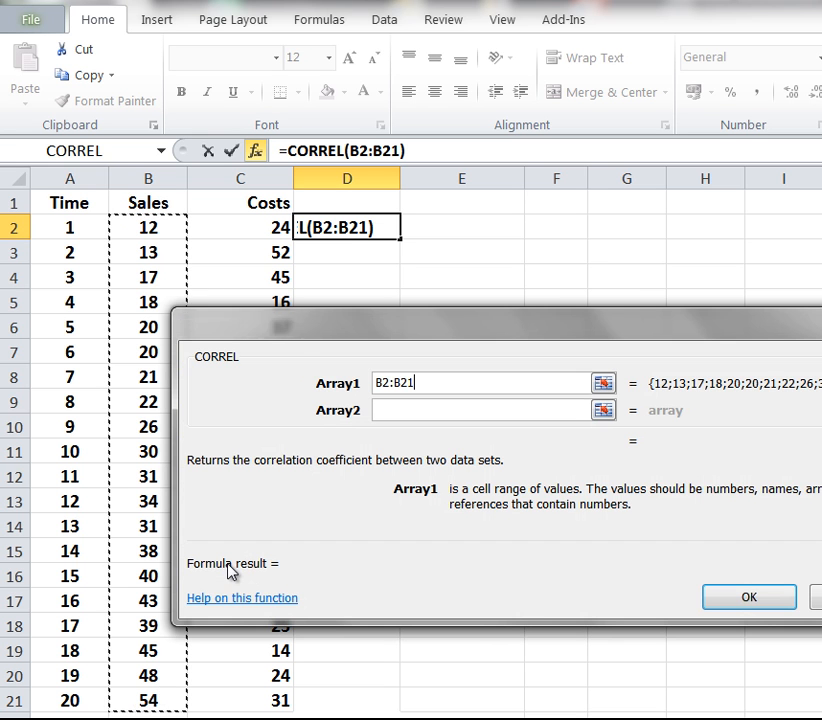
pyautogui.click(602, 411)
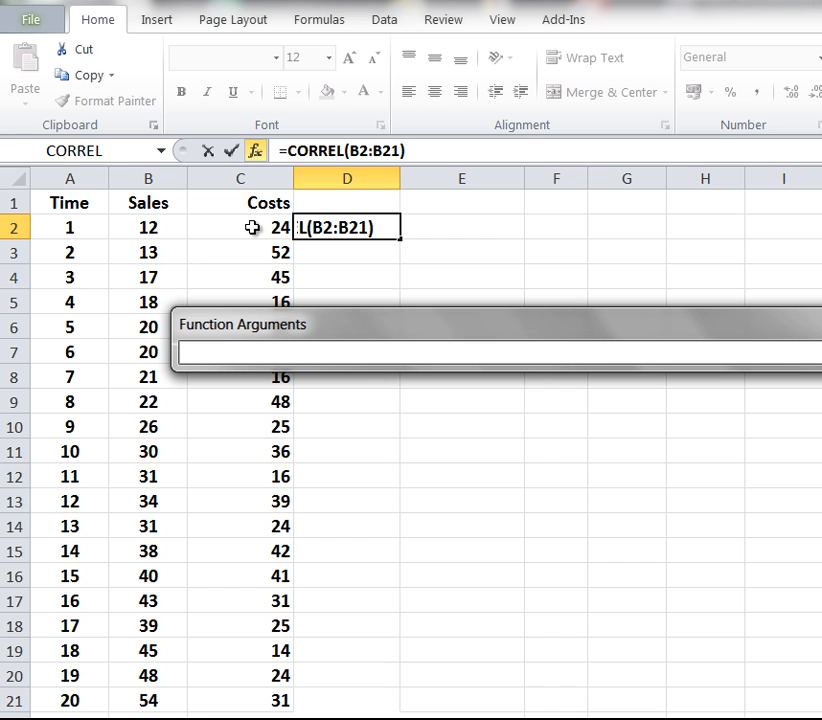
pyautogui.moveTo(252, 228); pyautogui.dragTo(258, 694)
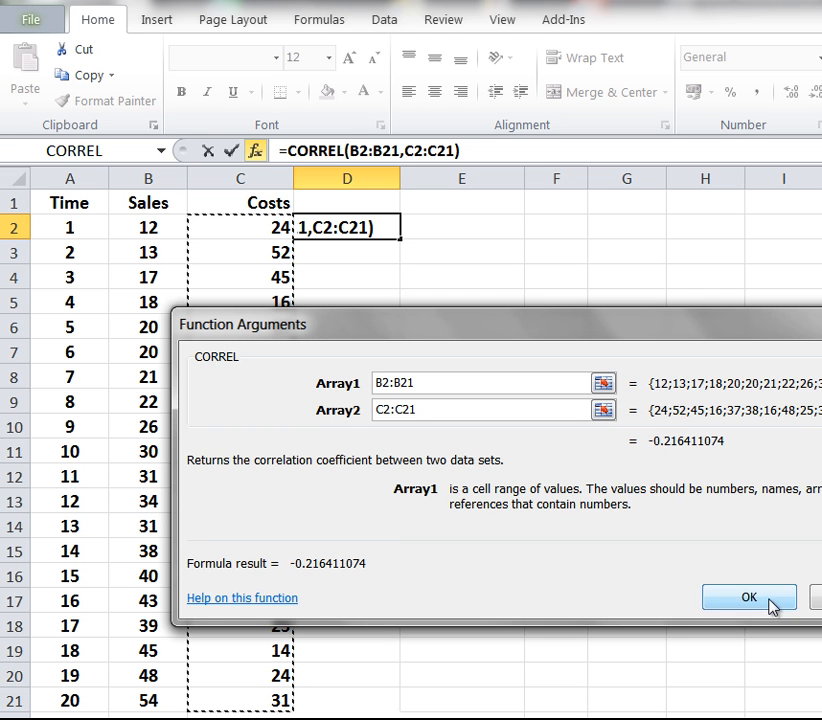
pyautogui.click(745, 607)
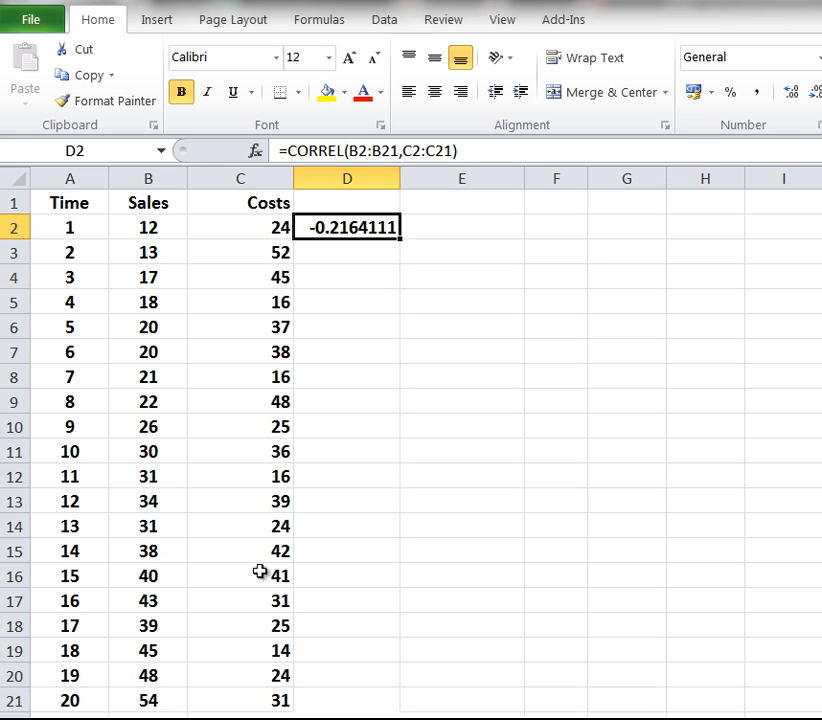
# - Change the Costs values to match Sales: 54 in C21, 48 in C20 and 45 in C19
pyautogui.click(278, 702)
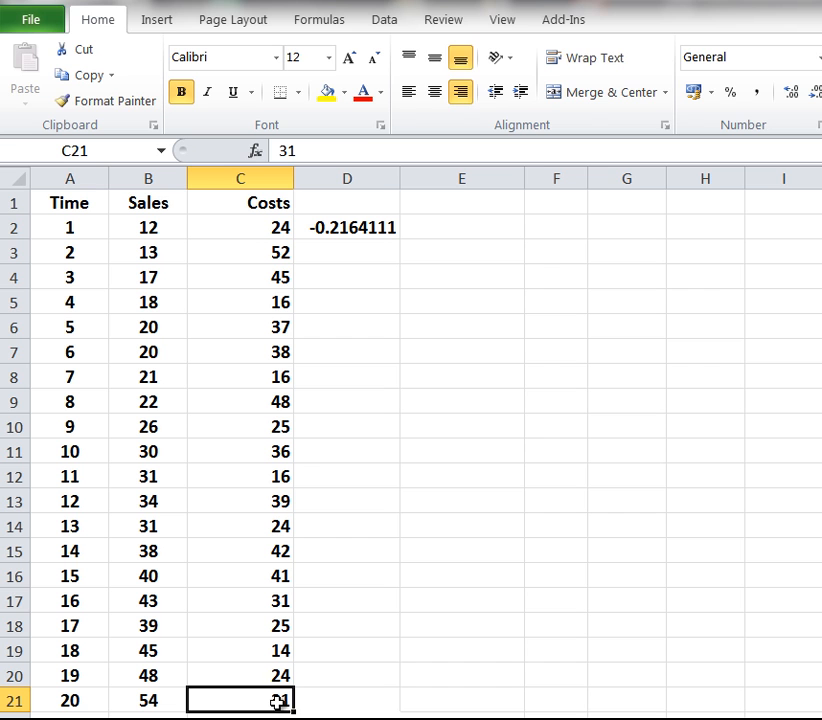
pyautogui.write('54')
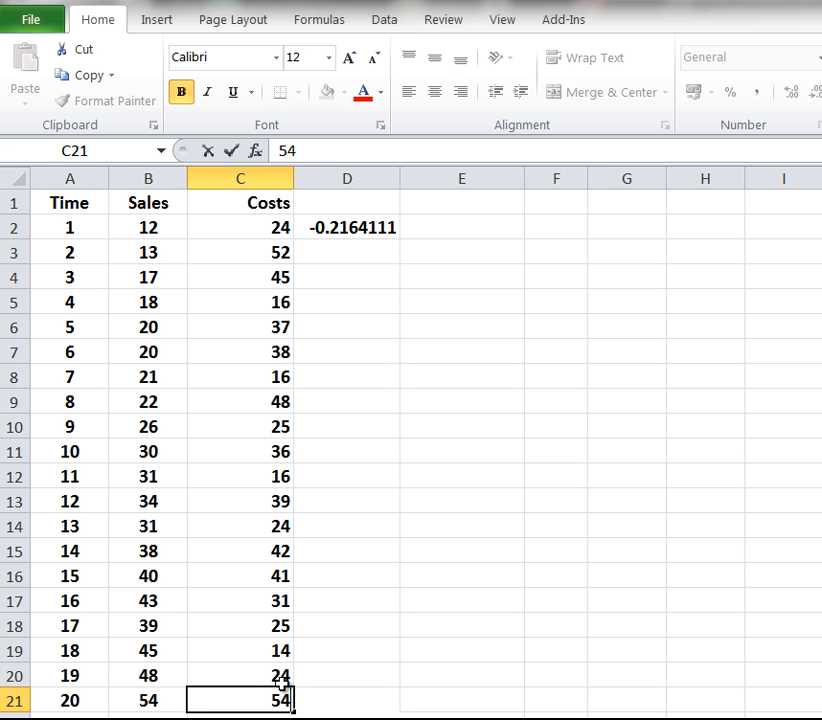
pyautogui.click(281, 677)
pyautogui.write('48')
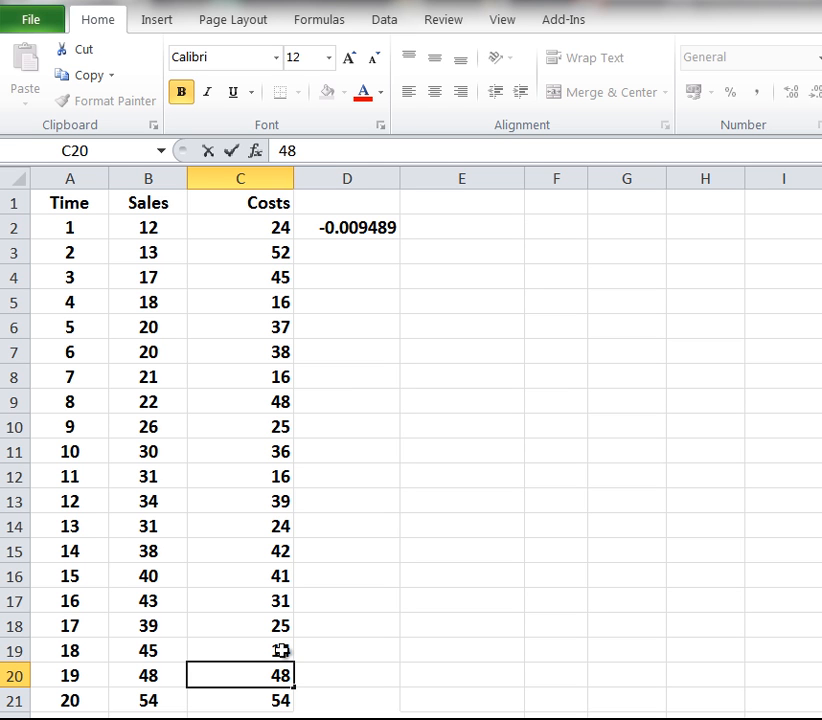
pyautogui.click(281, 650)
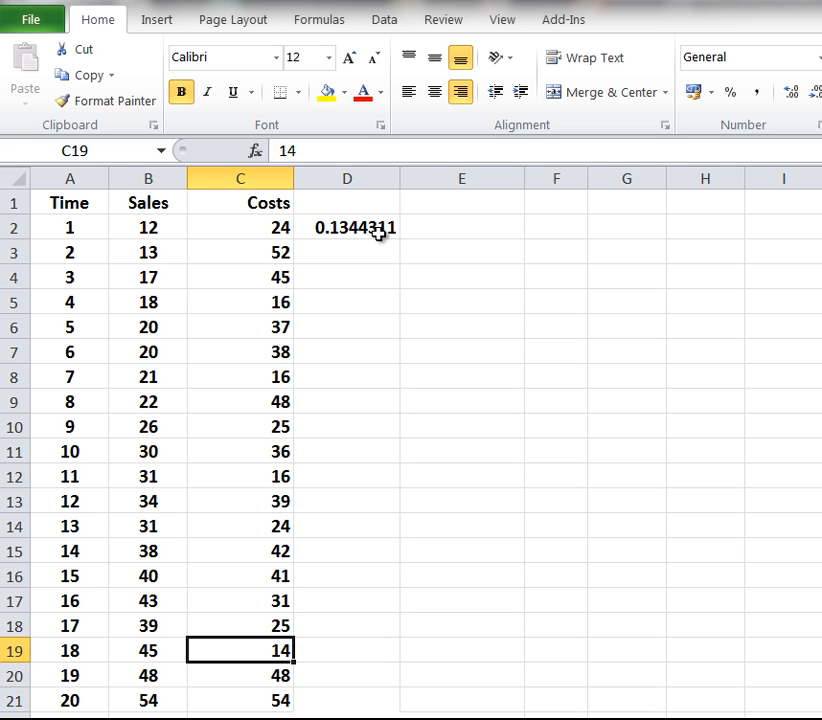
pyautogui.write('45')
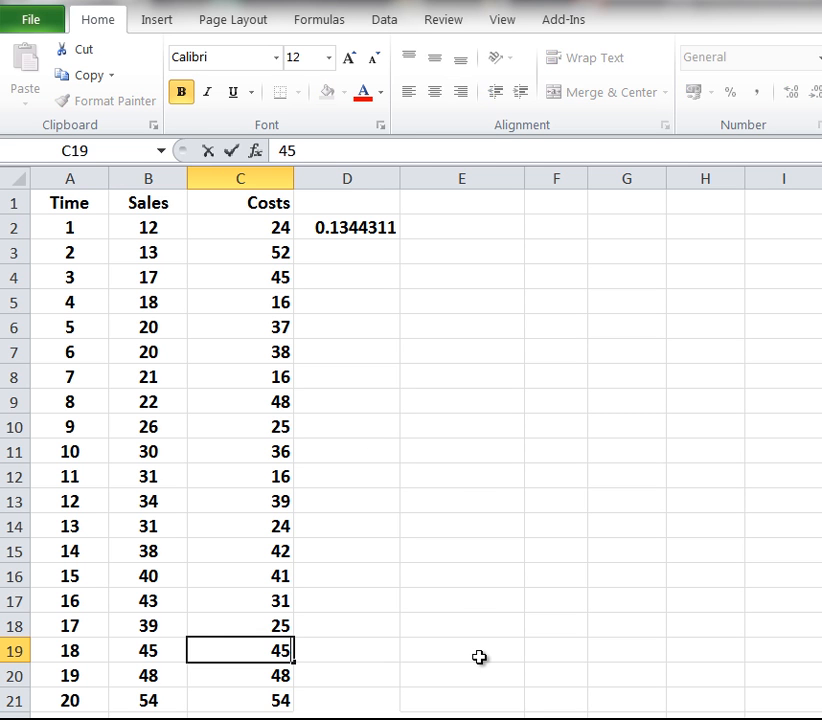
# - Change the Costs values in C18 to 39 and in C17 to 43, matching Sales
pyautogui.click(283, 627)
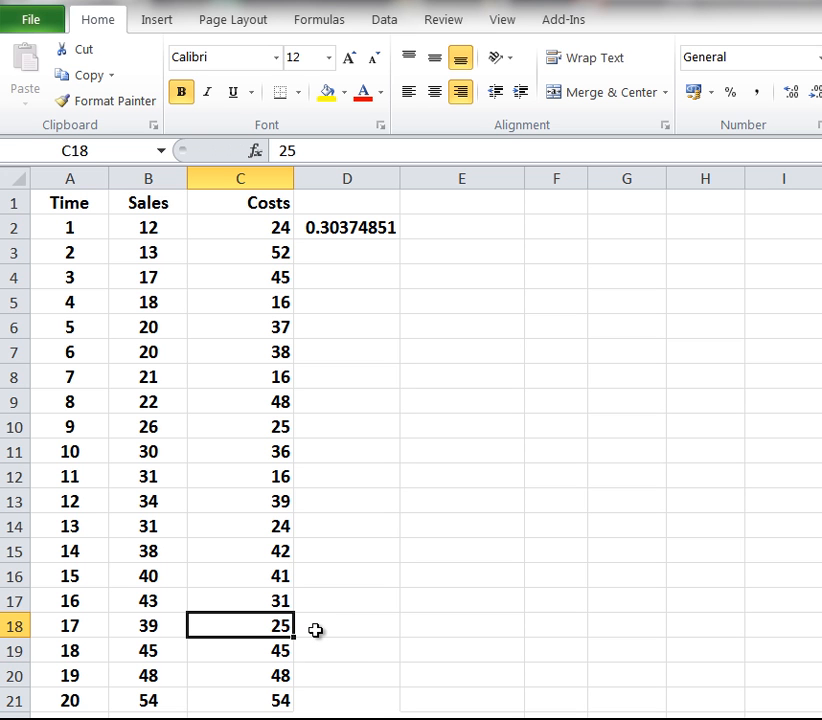
pyautogui.write('39')
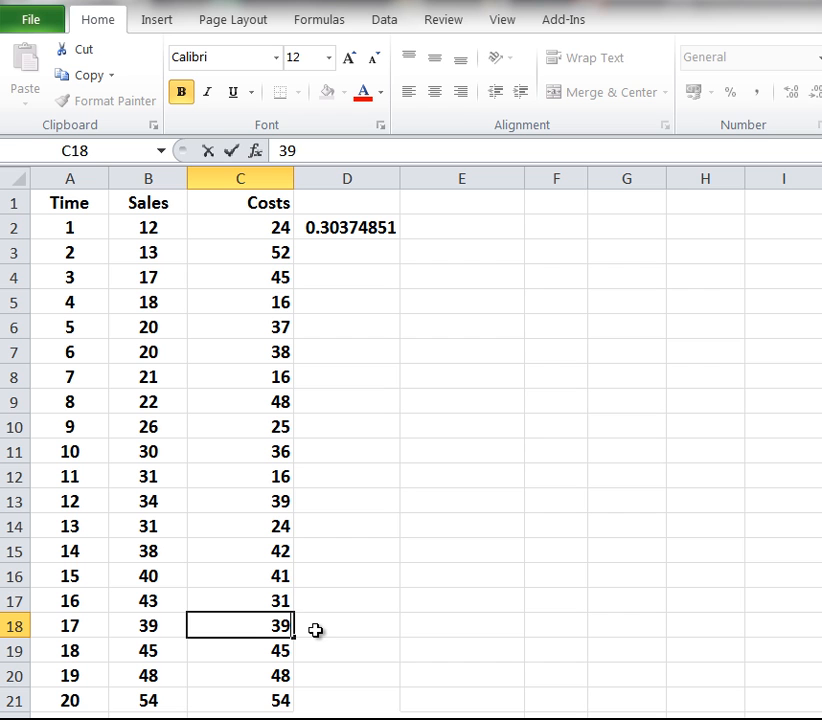
pyautogui.click(315, 609)
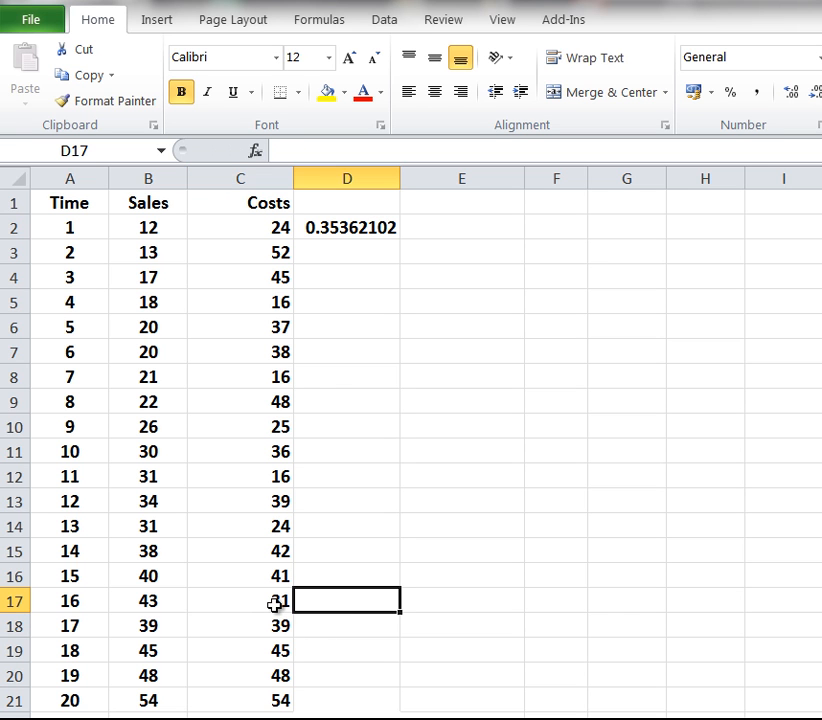
pyautogui.click(277, 602)
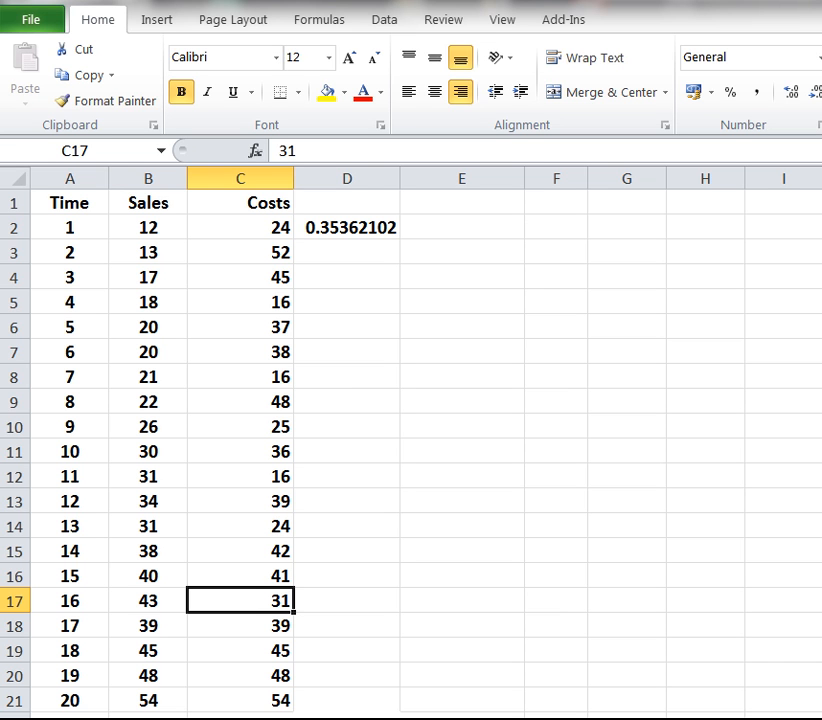
pyautogui.write('43')
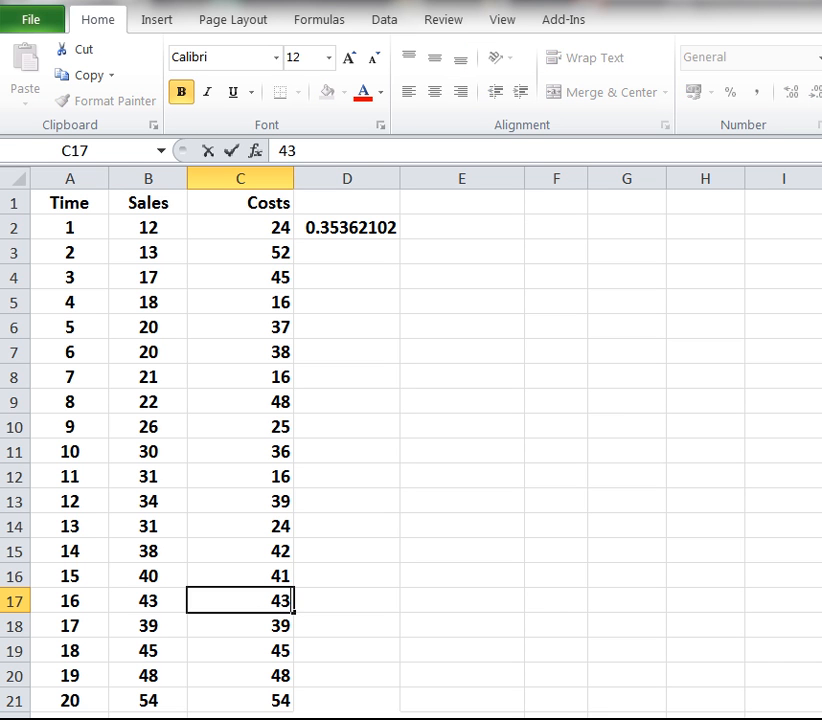
# - Enter 41 in Costs cell C16, 38 in C15 and 31 in C14
pyautogui.click(281, 577)
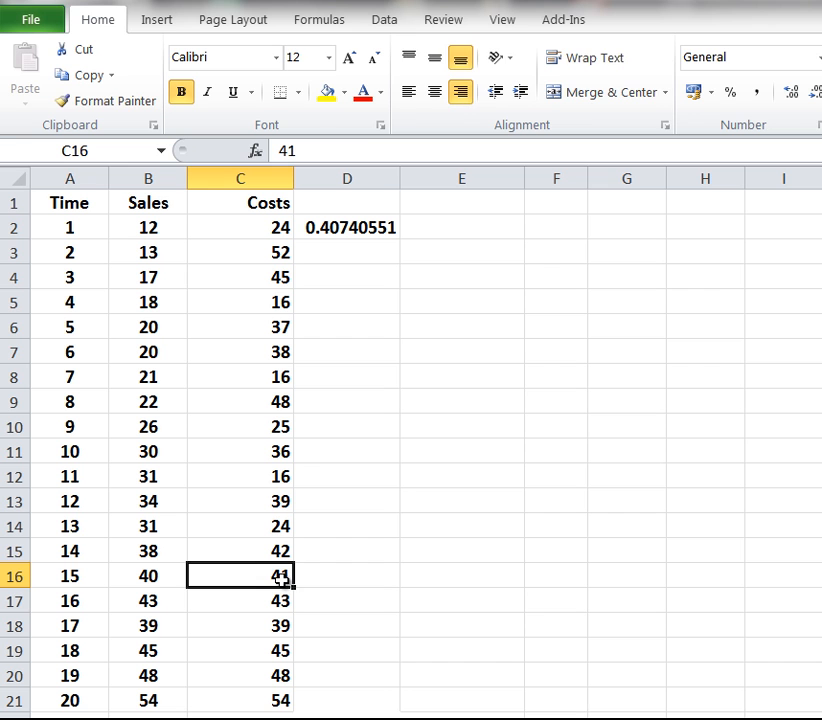
pyautogui.write('41')
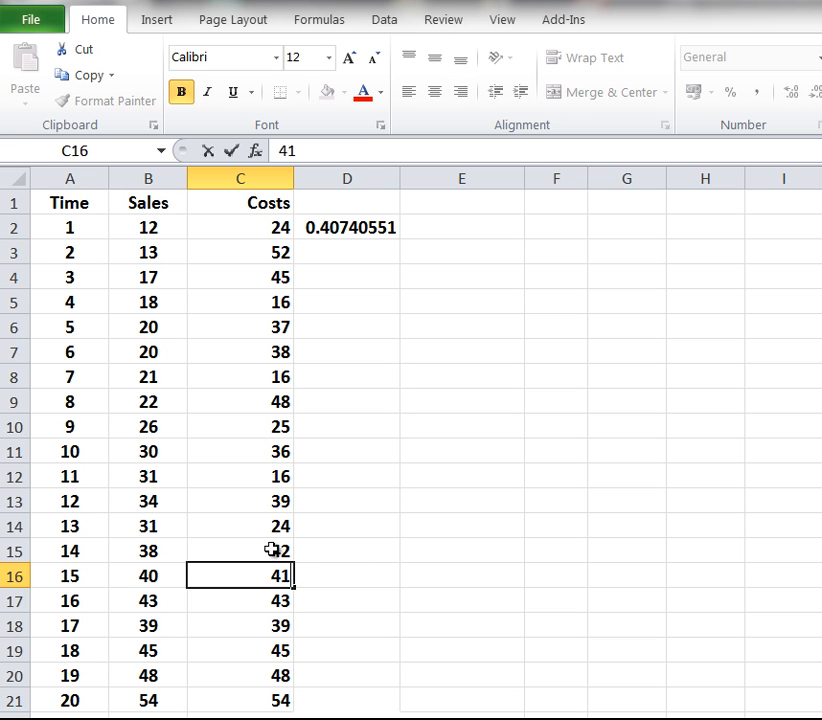
pyautogui.click(271, 551)
pyautogui.write('3')
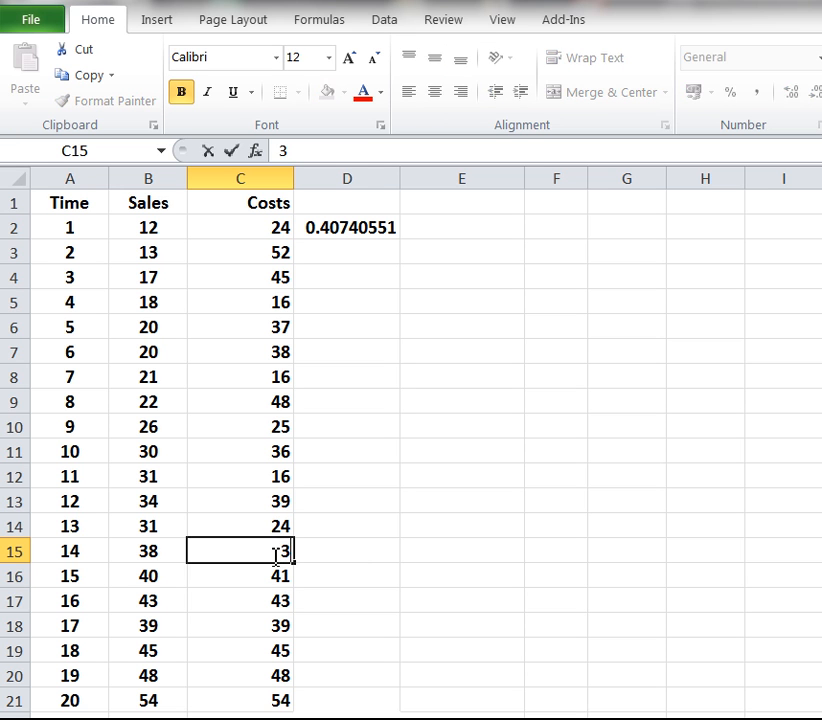
pyautogui.write('8')
pyautogui.click(277, 528)
pyautogui.write('31')
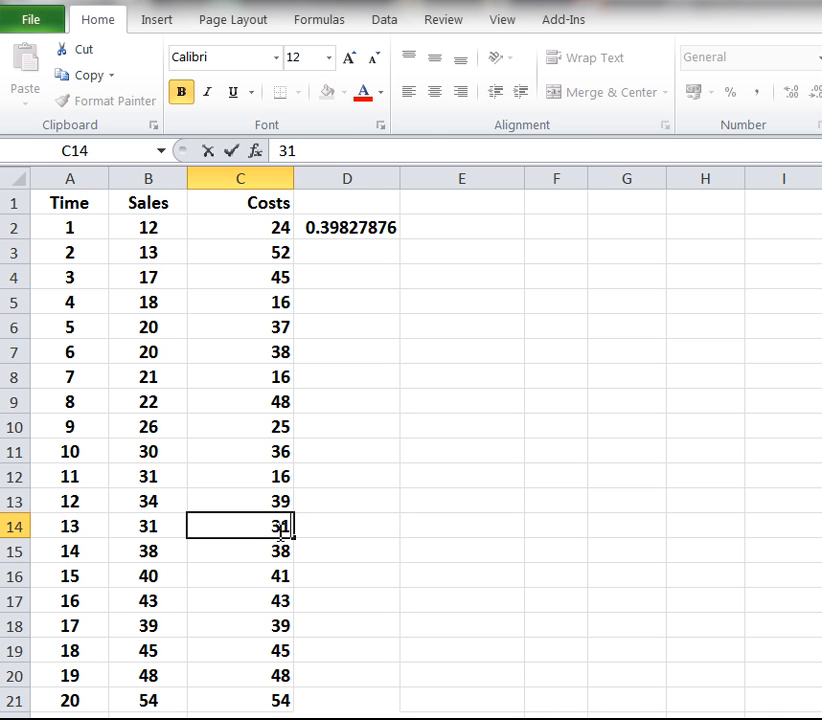
# - Change the Costs values to match Sales: 34 in C13, 31 in C12 and 30 in C11
pyautogui.click(280, 501)
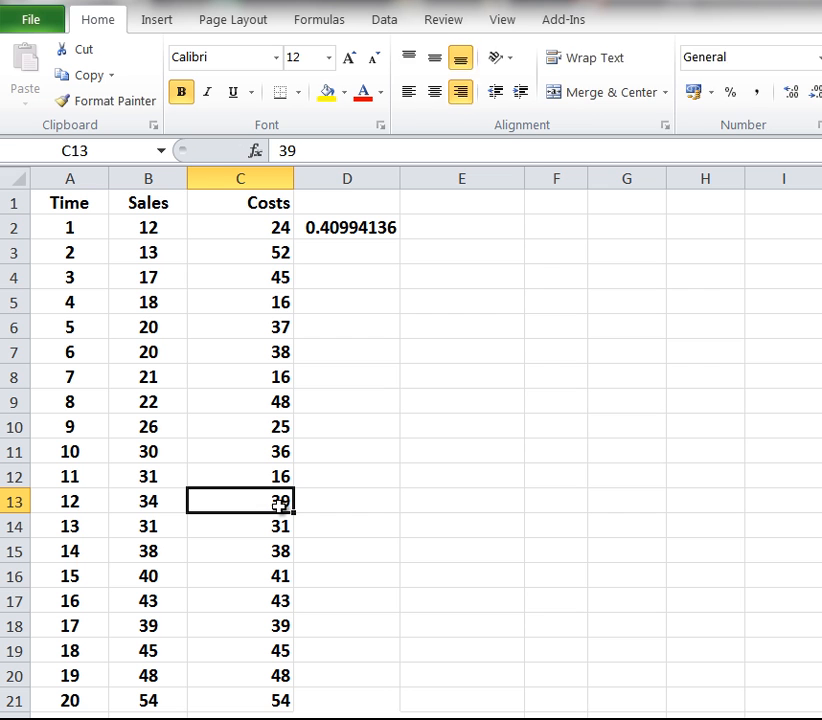
pyautogui.write('34')
pyautogui.click(273, 478)
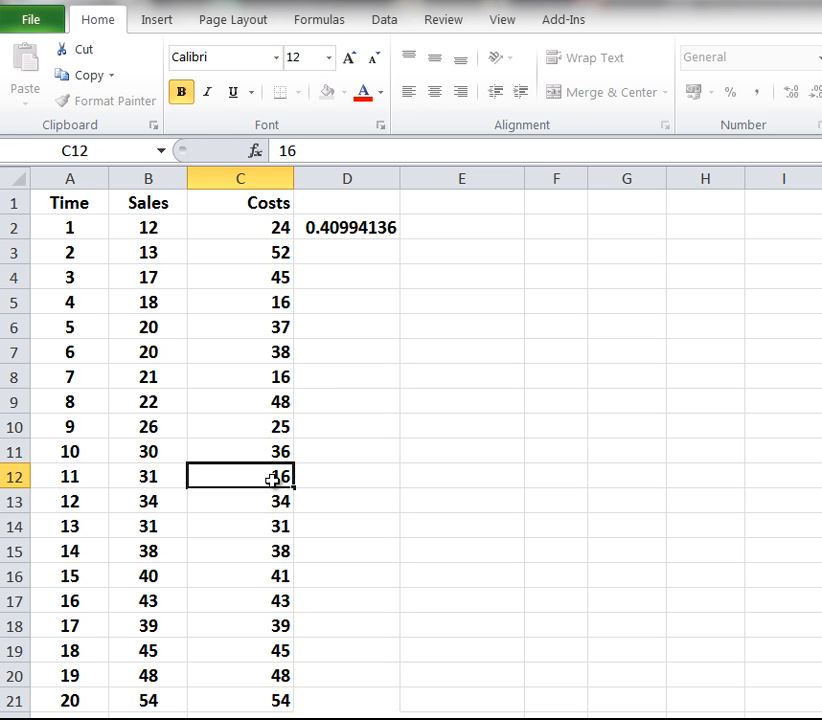
pyautogui.write('31')
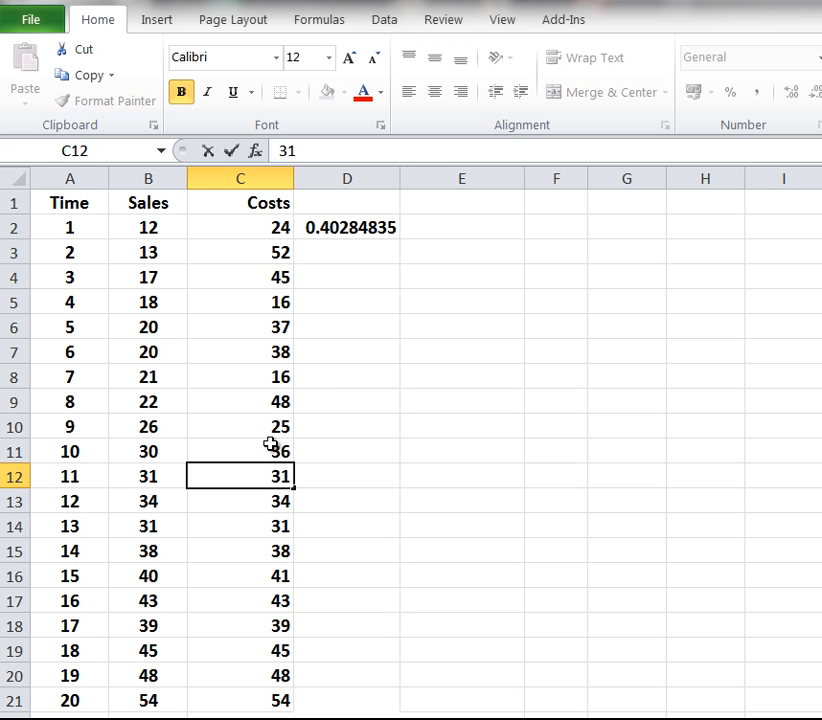
pyautogui.click(271, 453)
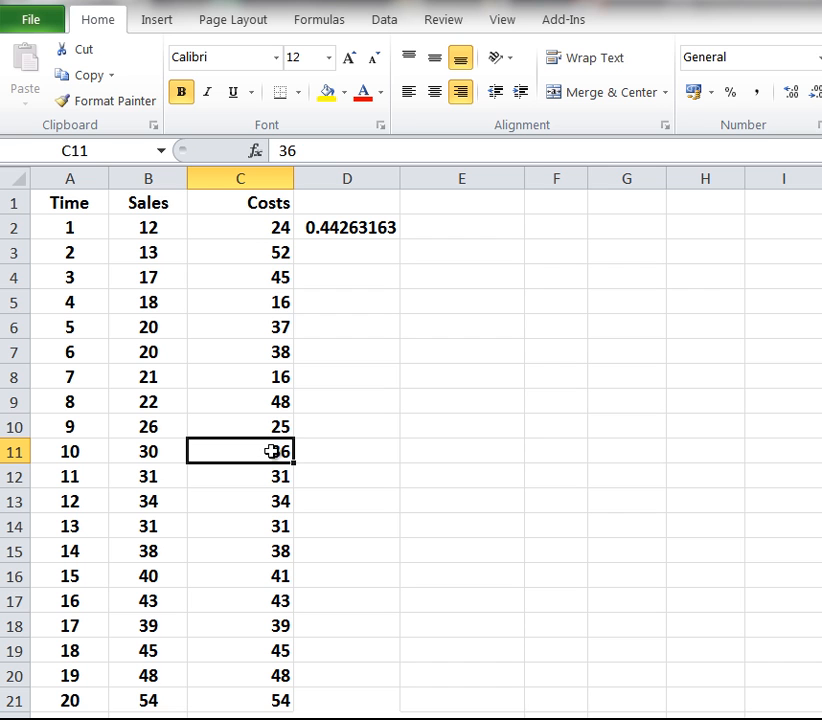
pyautogui.write('30')
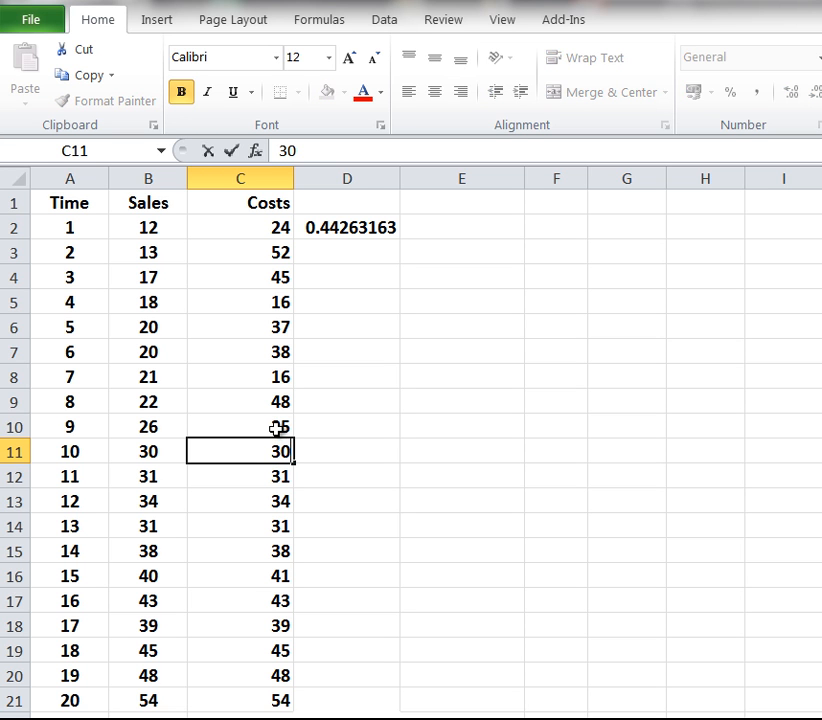
# - Set the Costs values to 26 in C10, 22 in C9 and 21 in C8, matching Sales
pyautogui.click(276, 428)
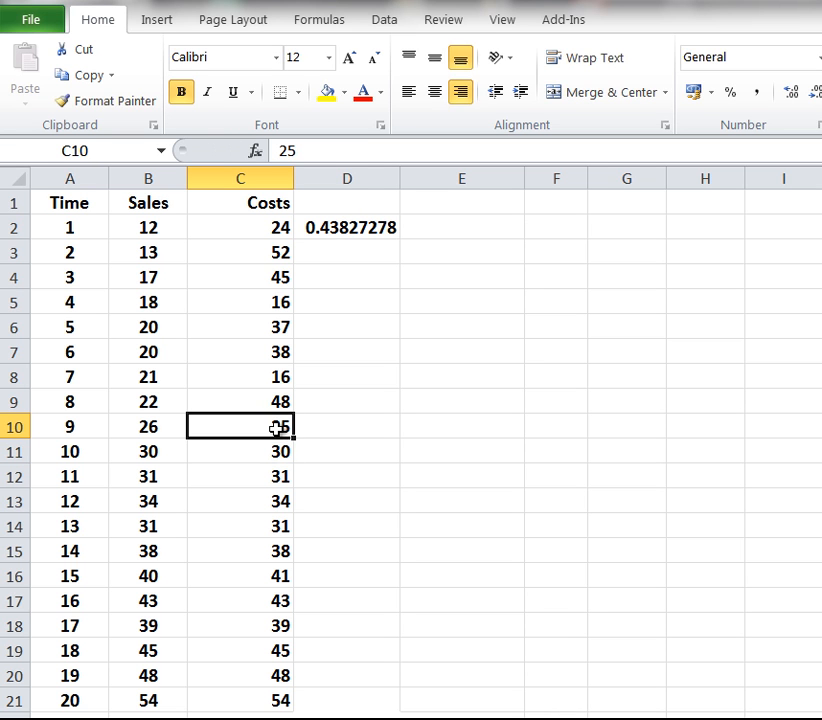
pyautogui.write('26')
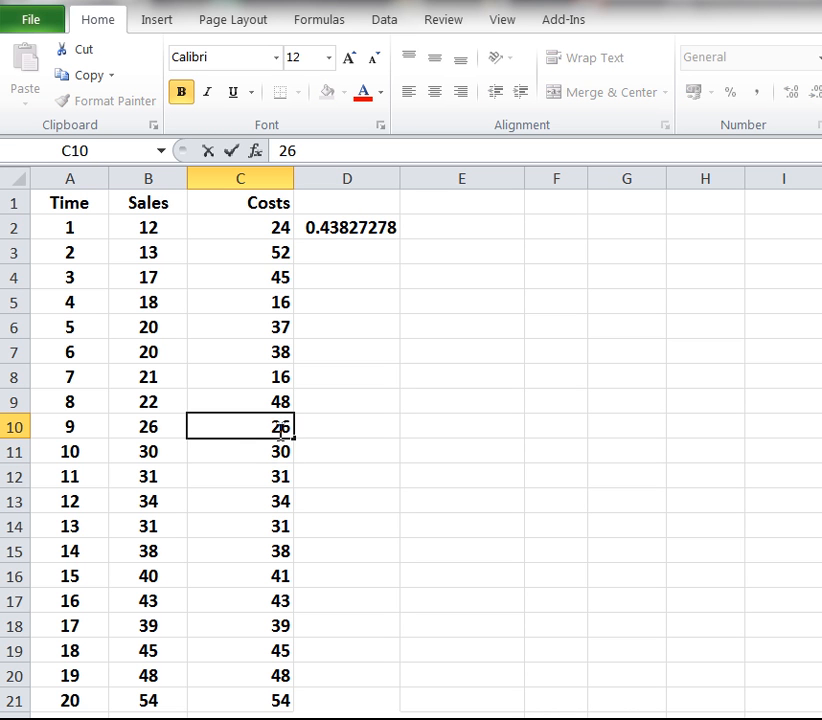
pyautogui.click(276, 402)
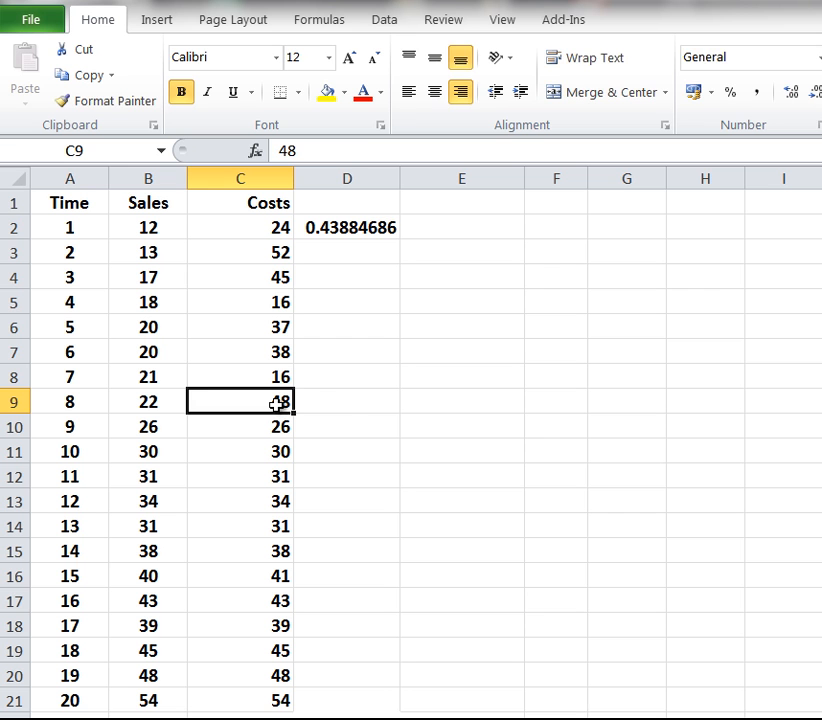
pyautogui.write('22')
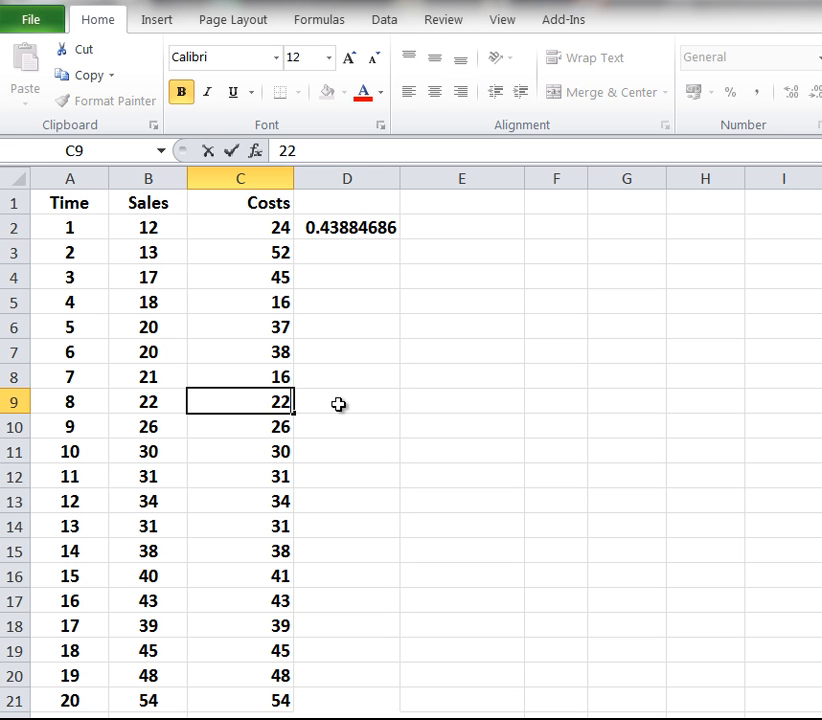
pyautogui.click(257, 376)
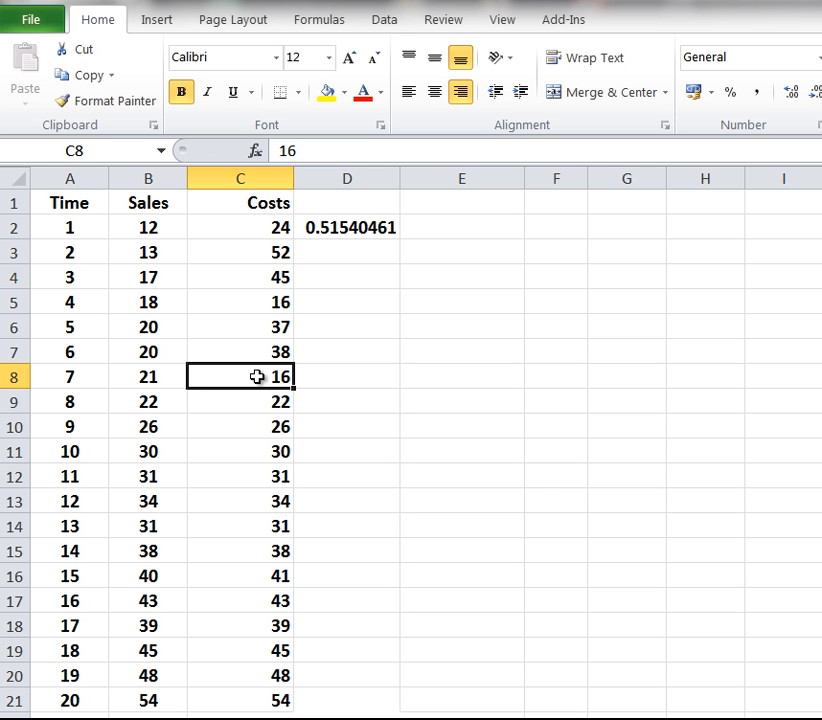
pyautogui.write('21')
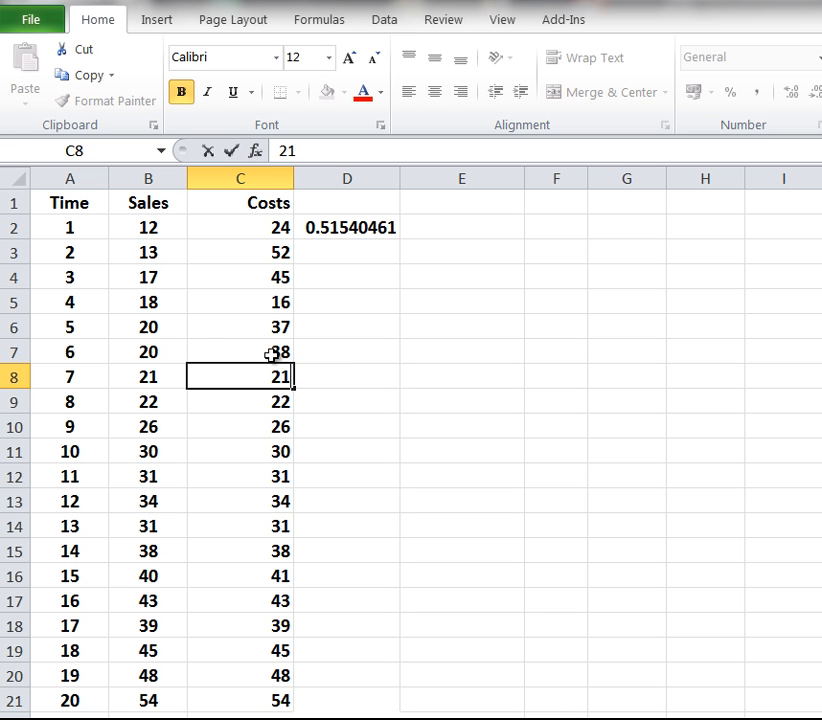
# - Set the Costs values in C7 and C6 to 20 and in C5 to 18, matching Sales
pyautogui.click(271, 354)
pyautogui.write('20')
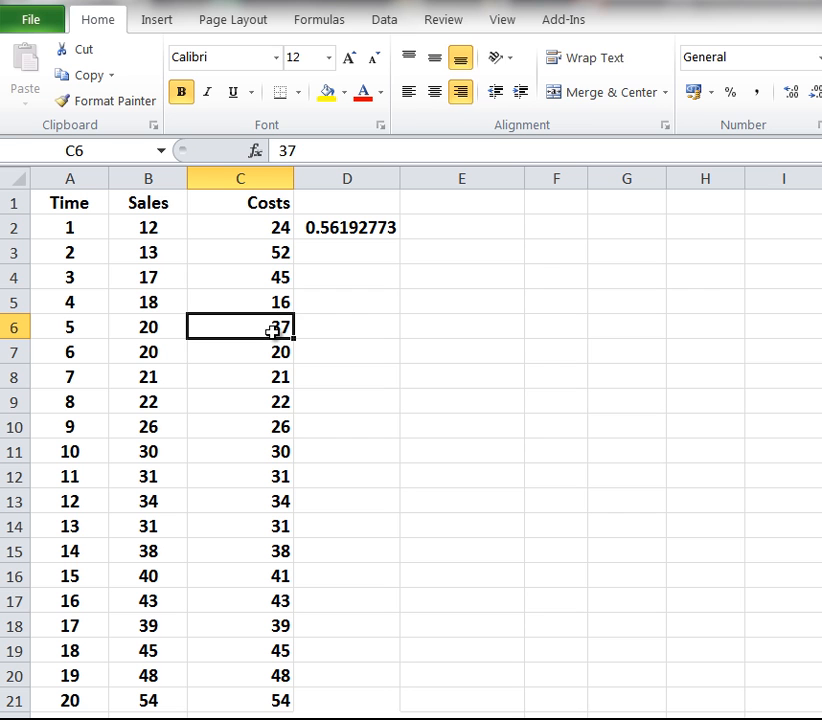
pyautogui.write('20')
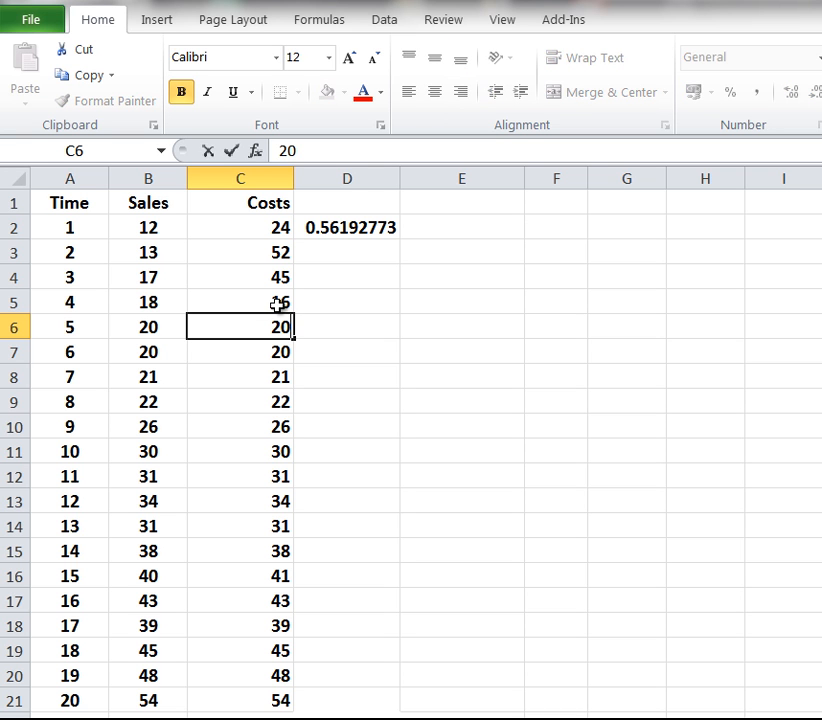
pyautogui.click(277, 304)
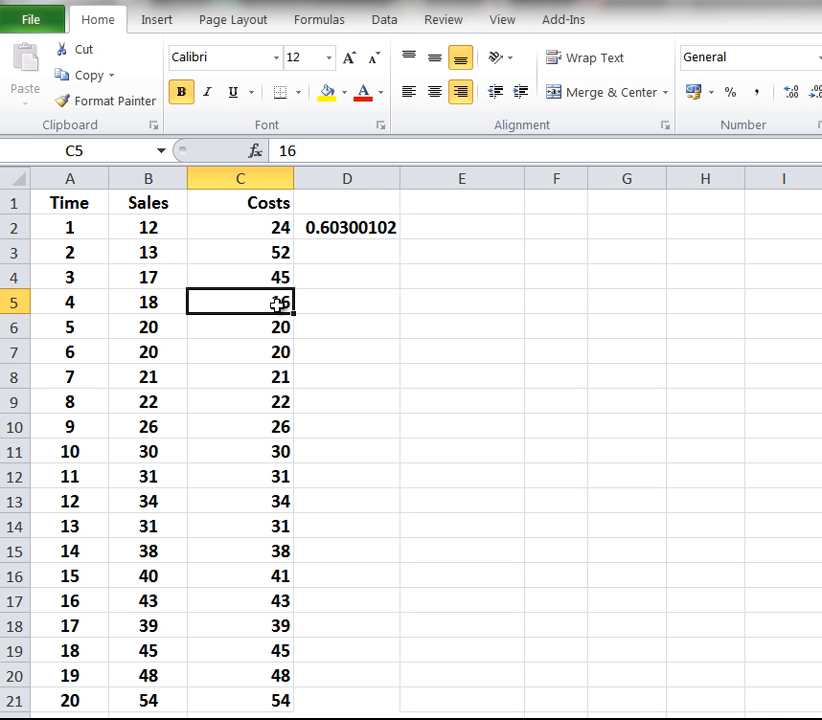
pyautogui.write('18')
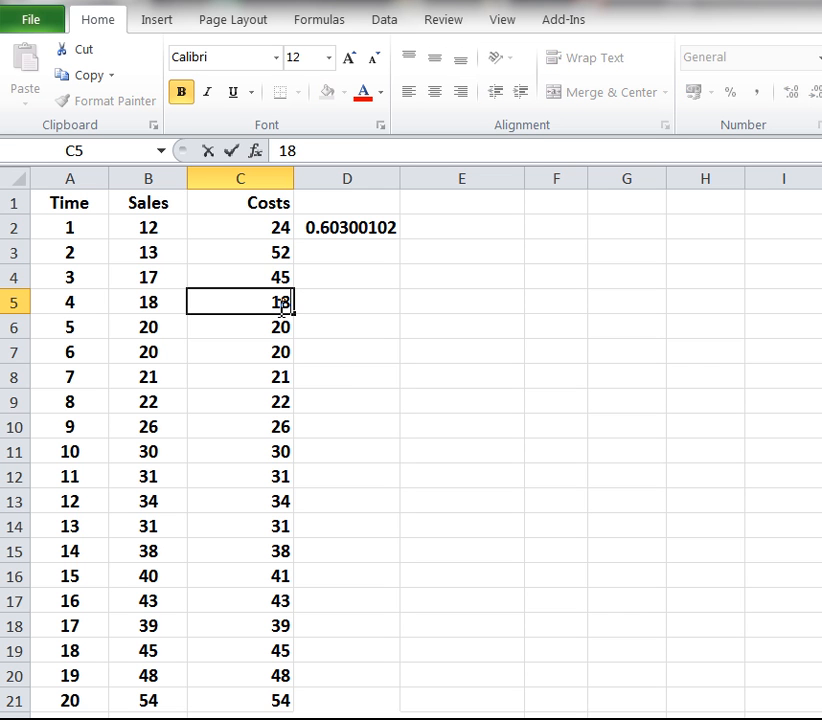
# - Change the Costs values in C4 to 17 and in C3 to 13, matching Sales
pyautogui.click(280, 278)
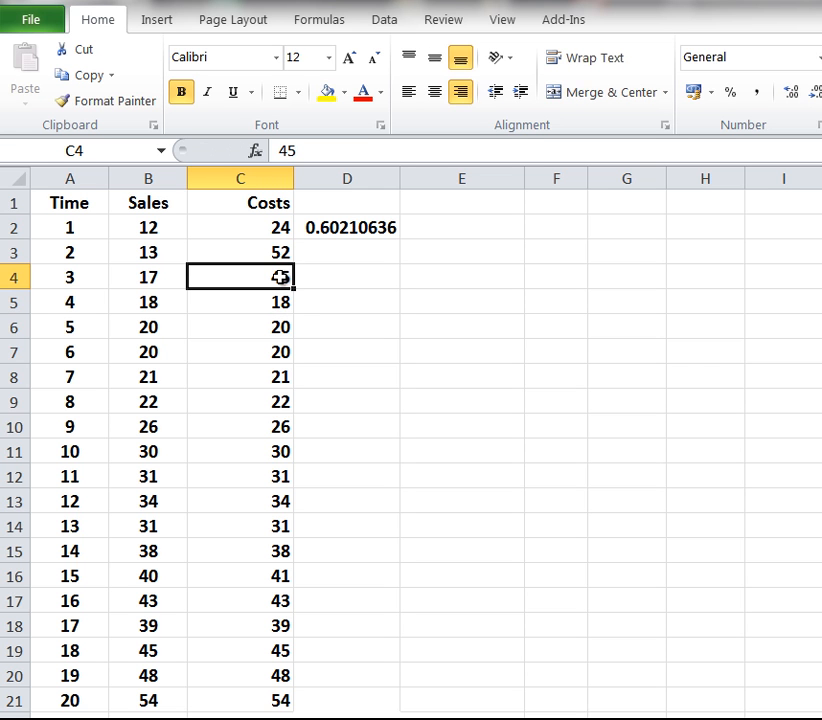
pyautogui.write('17')
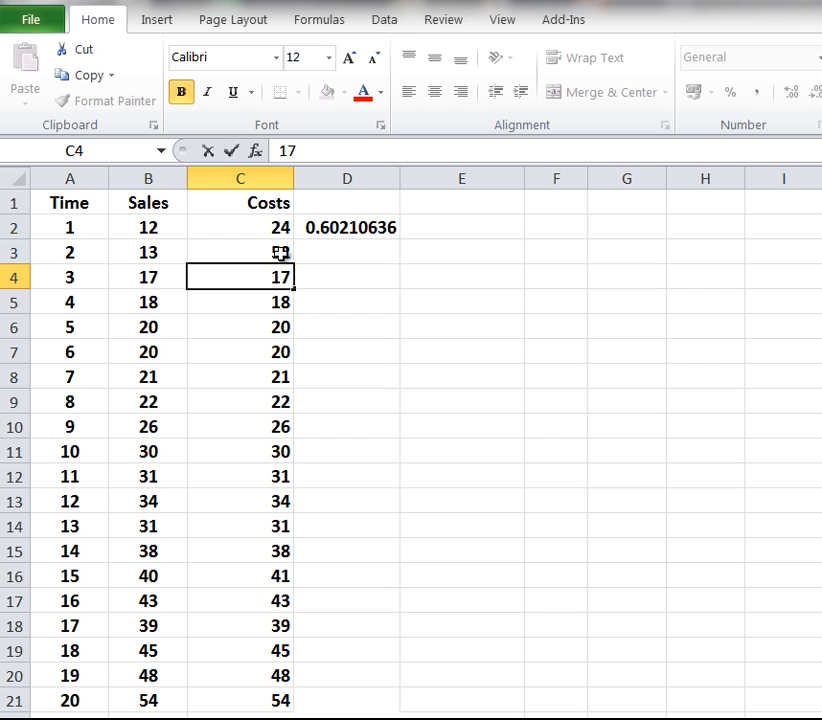
pyautogui.click(282, 254)
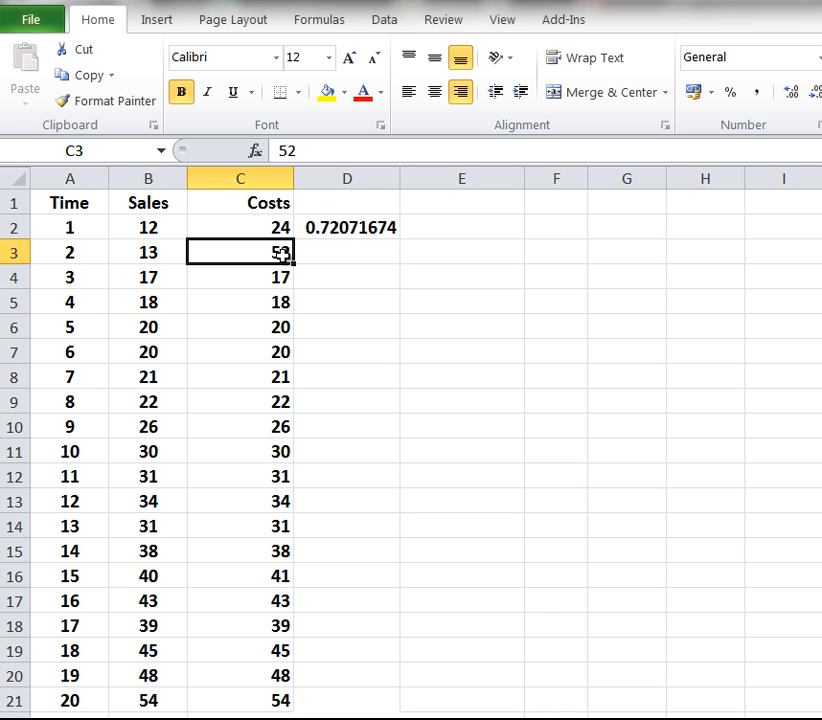
pyautogui.write('1')
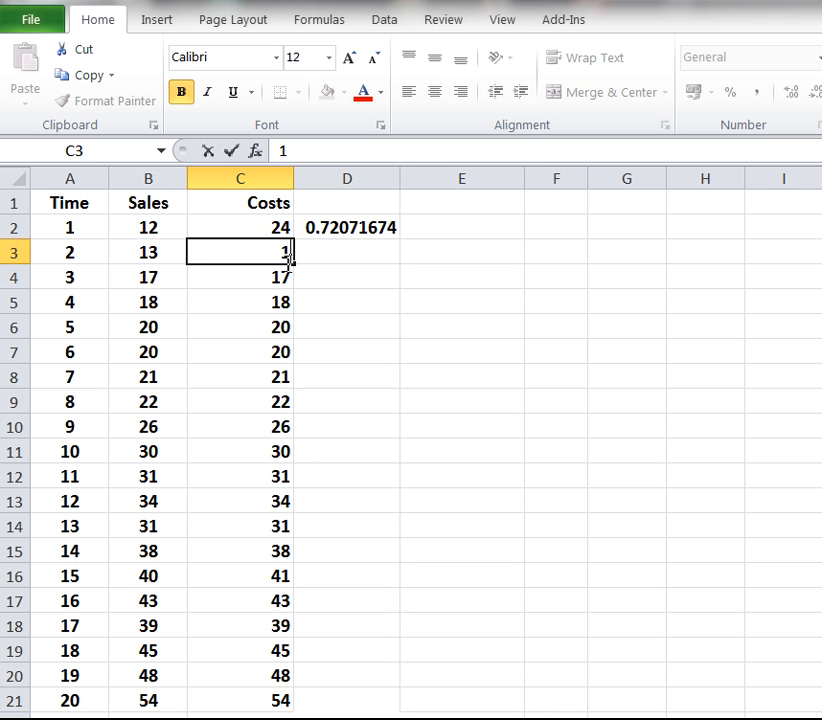
pyautogui.write('3')
pyautogui.click(320, 292)
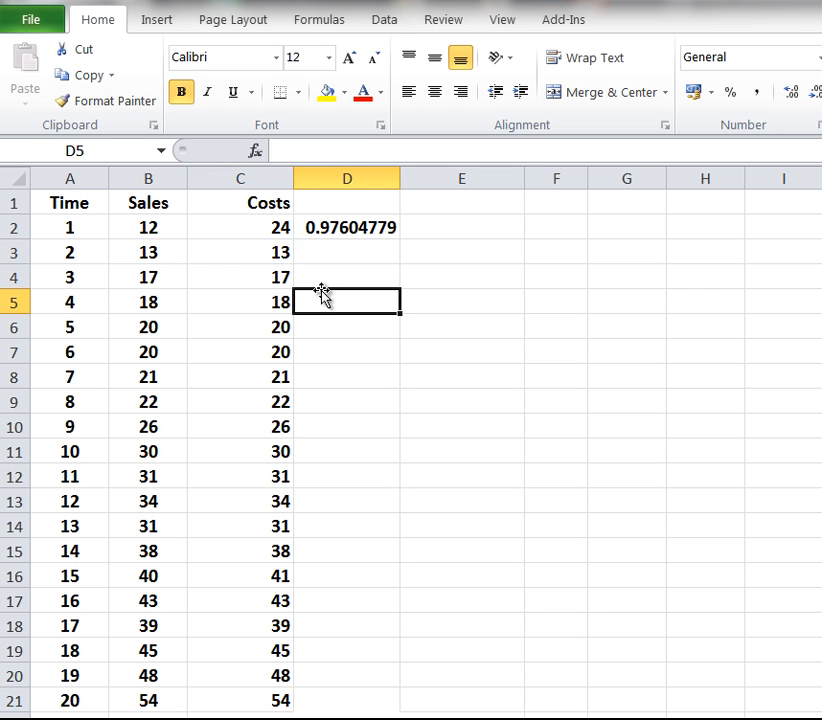
# - Set the Costs value in C2 to 12 and select the CORREL result cell D2 to review its formula
pyautogui.click(286, 232)
pyautogui.write('1')
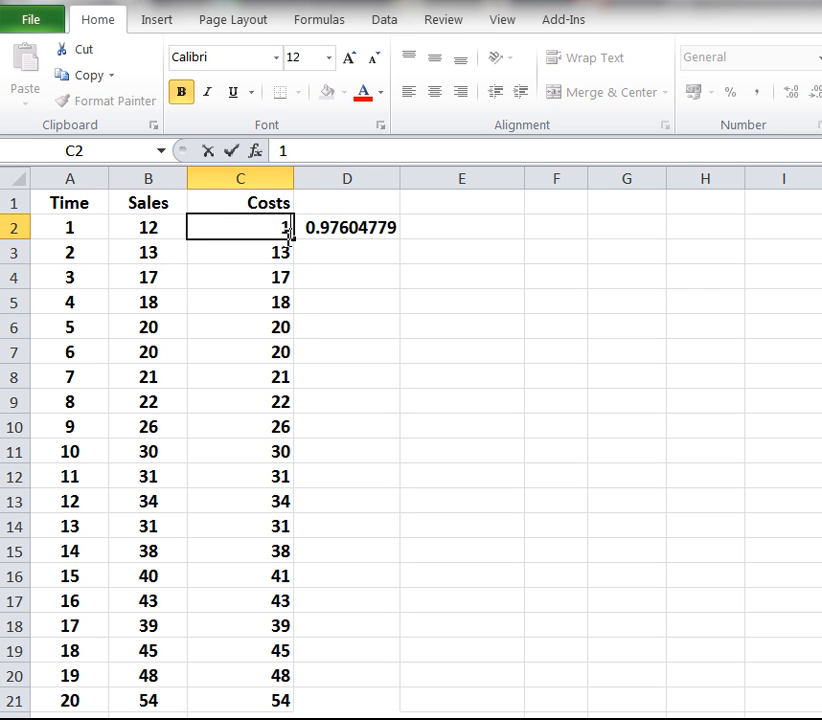
pyautogui.write('2')
pyautogui.click(368, 351)
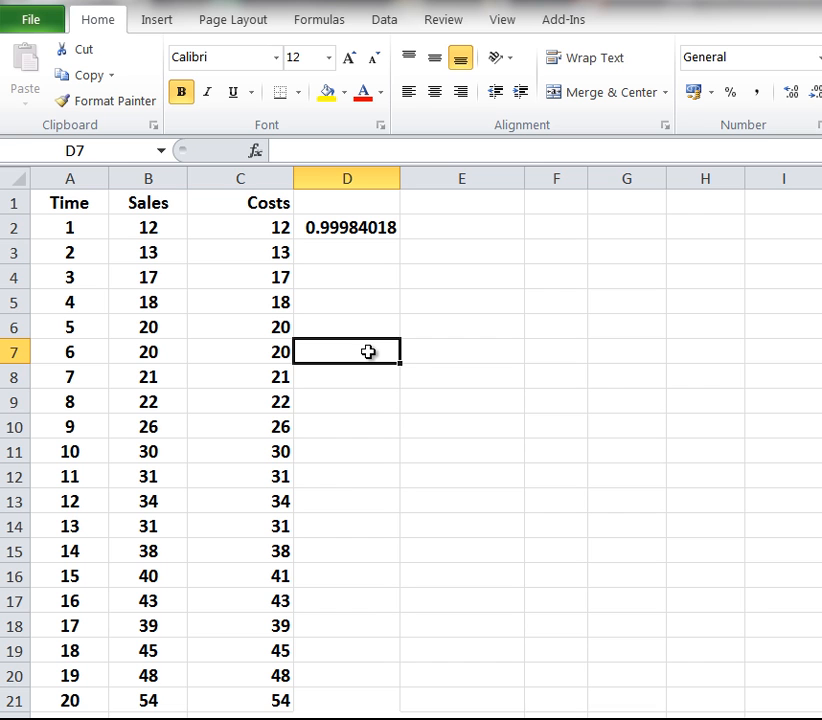
pyautogui.click(366, 230)
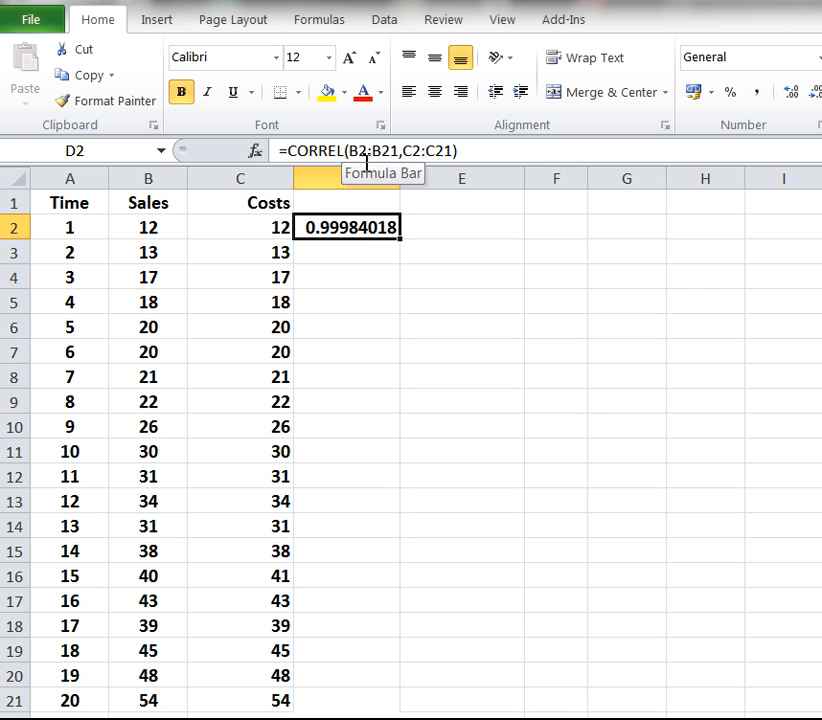